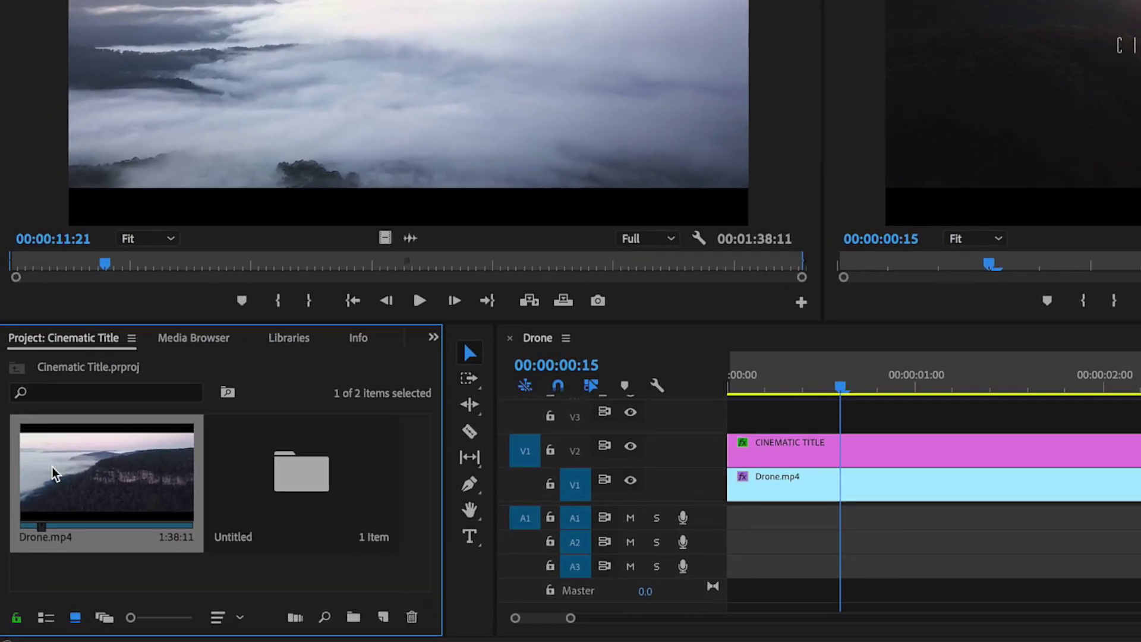
Step: Load Drone.mp4 in the Source Monitor and mark a 00:00:04:24 ridge shot from about 00:01:12
double_click(57, 474)
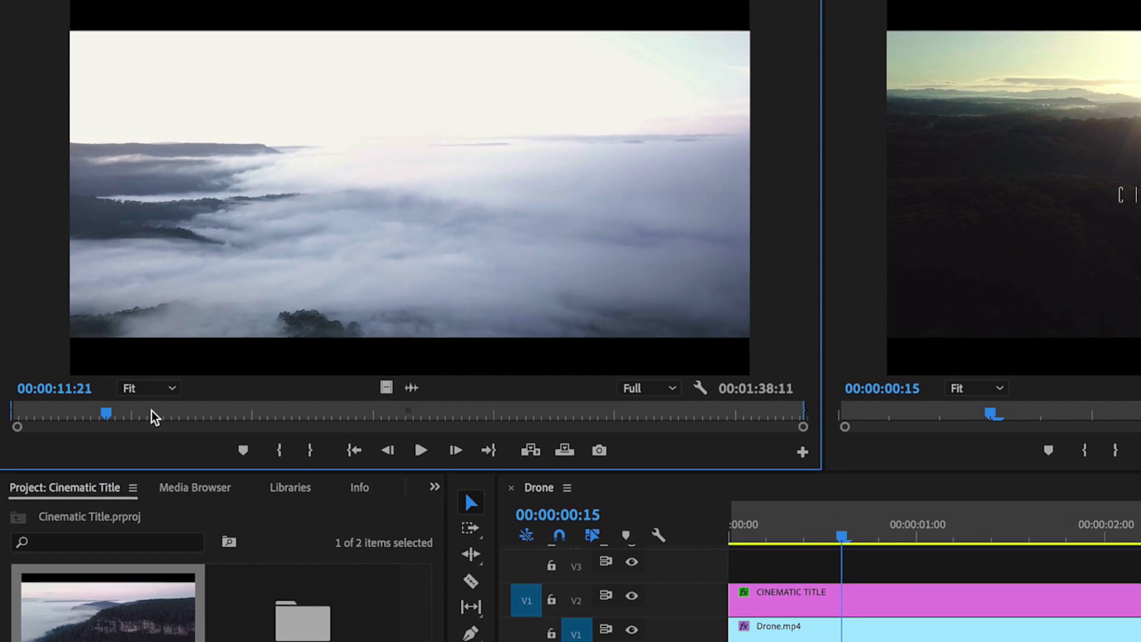
left_click(167, 264)
left_click_drag(168, 486, 630, 496)
key("space")
key("i")
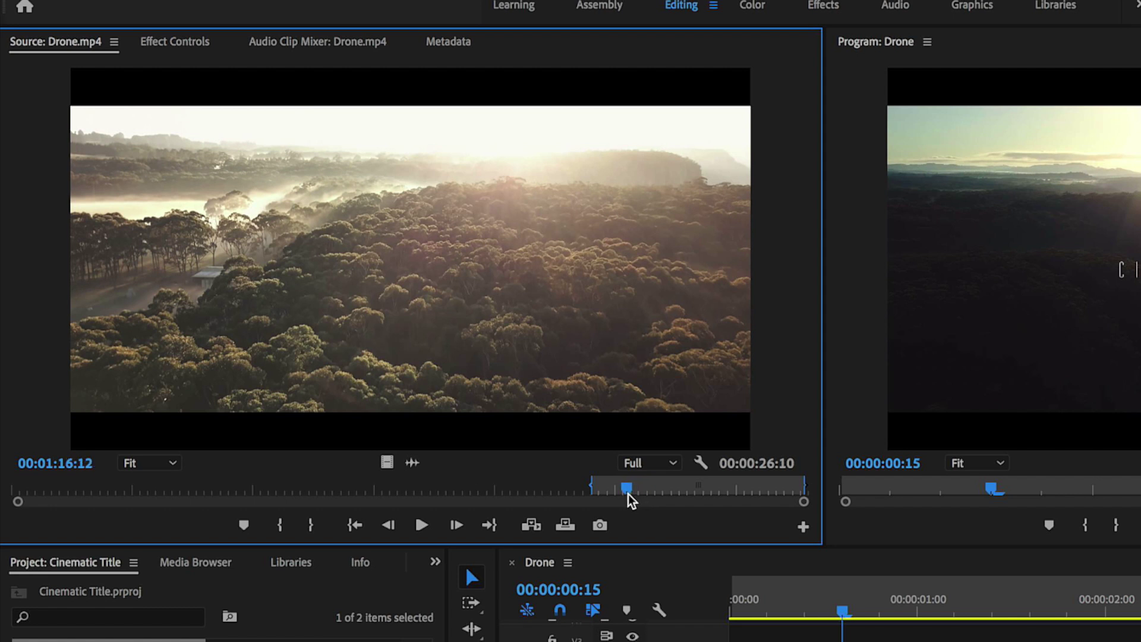
key("o")
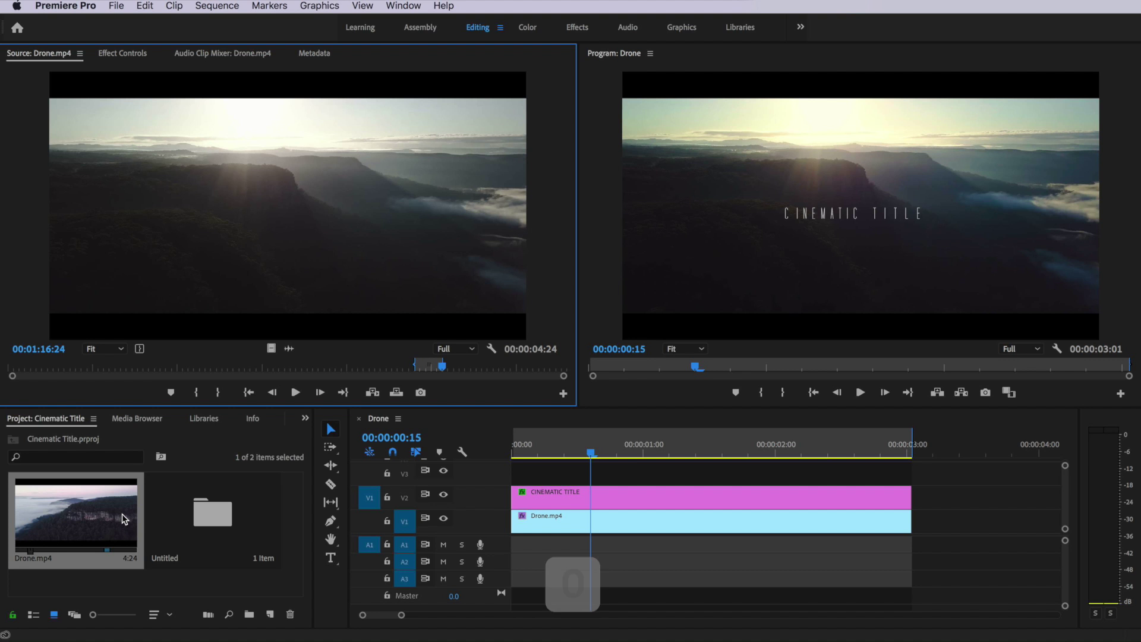
Step: Create a new Drone sequence from the trimmed Drone.mp4 clip and play it back
right_click(103, 523)
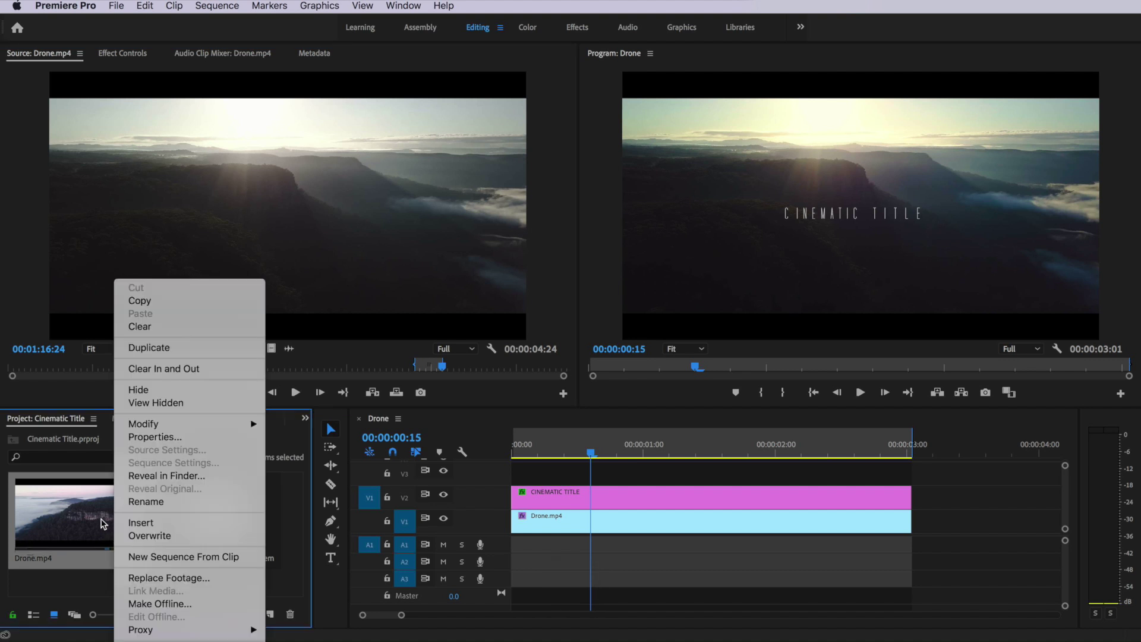
left_click(188, 559)
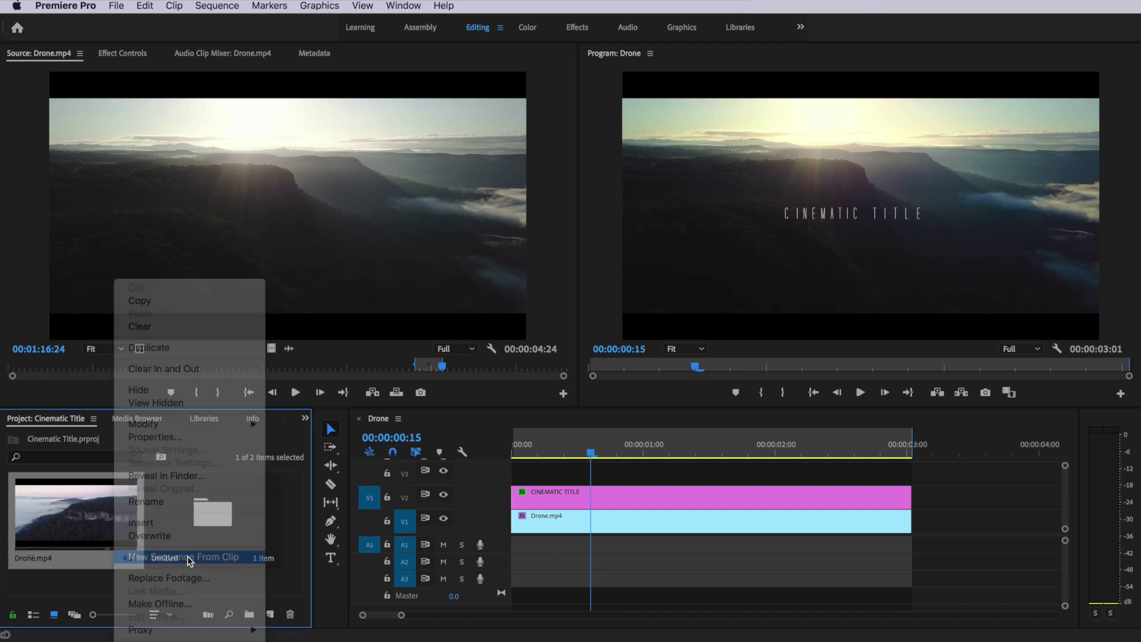
key("space")
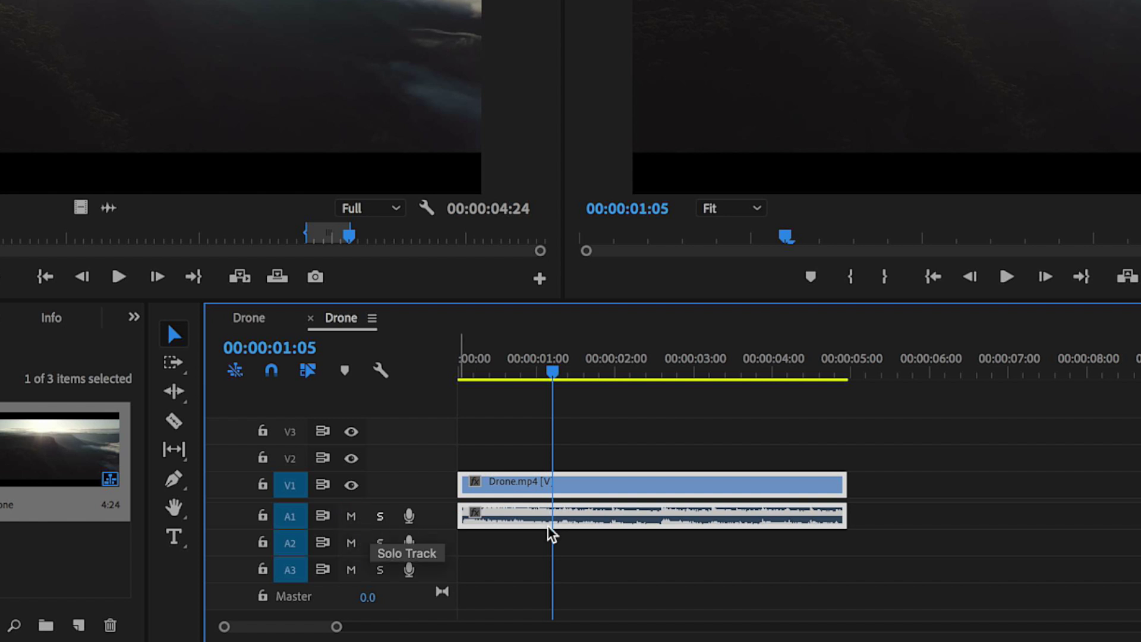
Step: Unlink the clip's audio from its video and delete the audio track clip
key("ctrl+l")
left_click(587, 522)
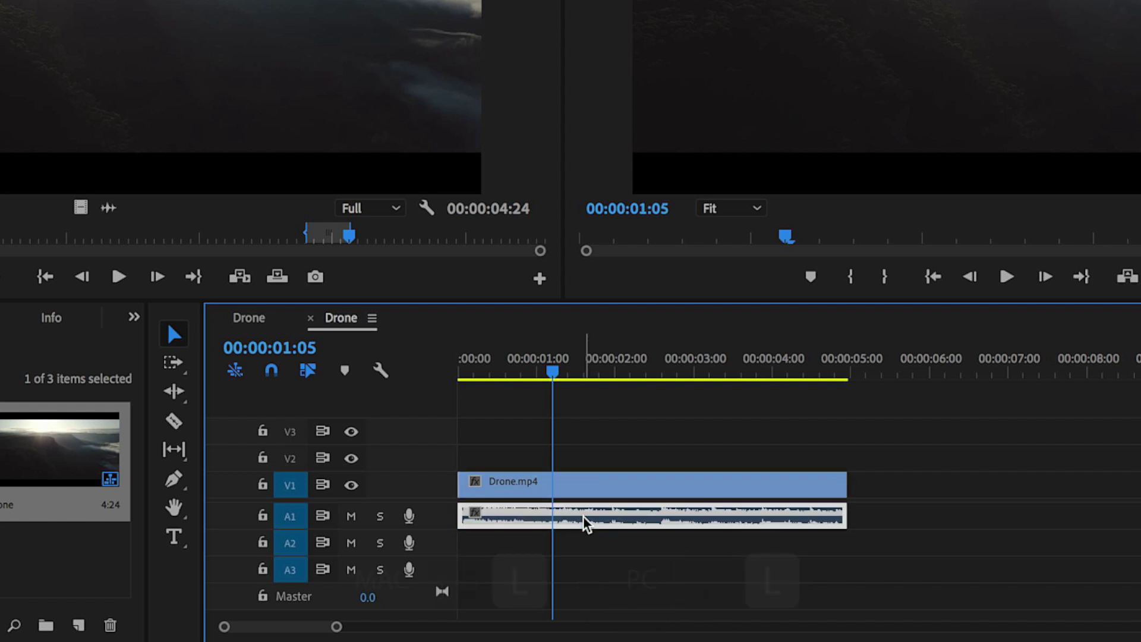
key("Delete")
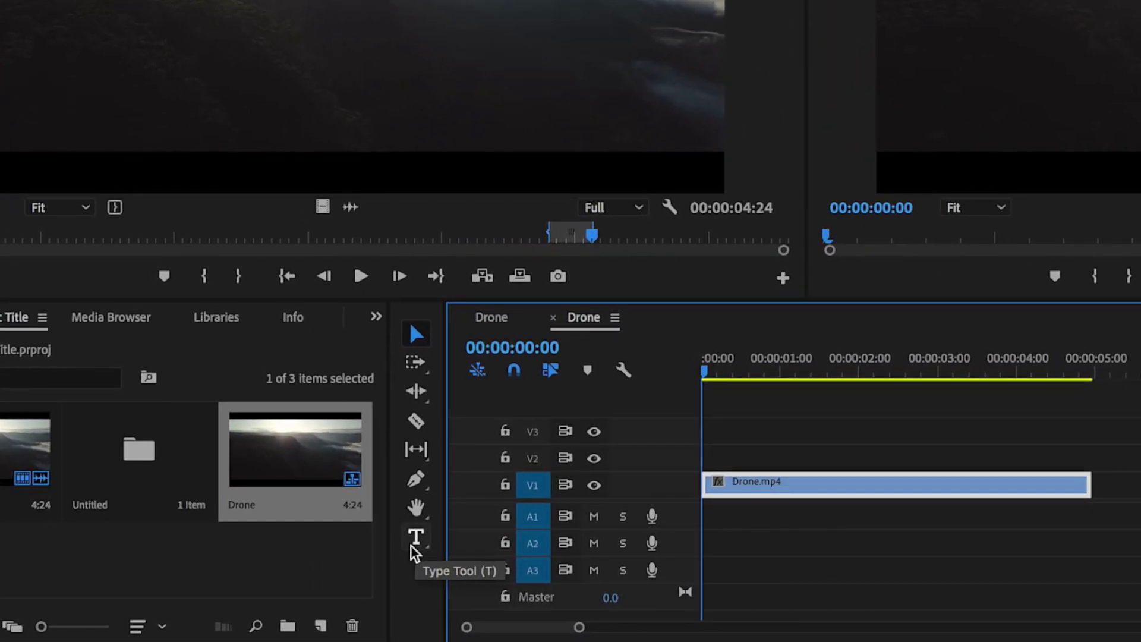
Step: Draw a text box over the drone frame for the CINEMATIC TITLE graphic (Minion Pro, size 100)
left_click(413, 544)
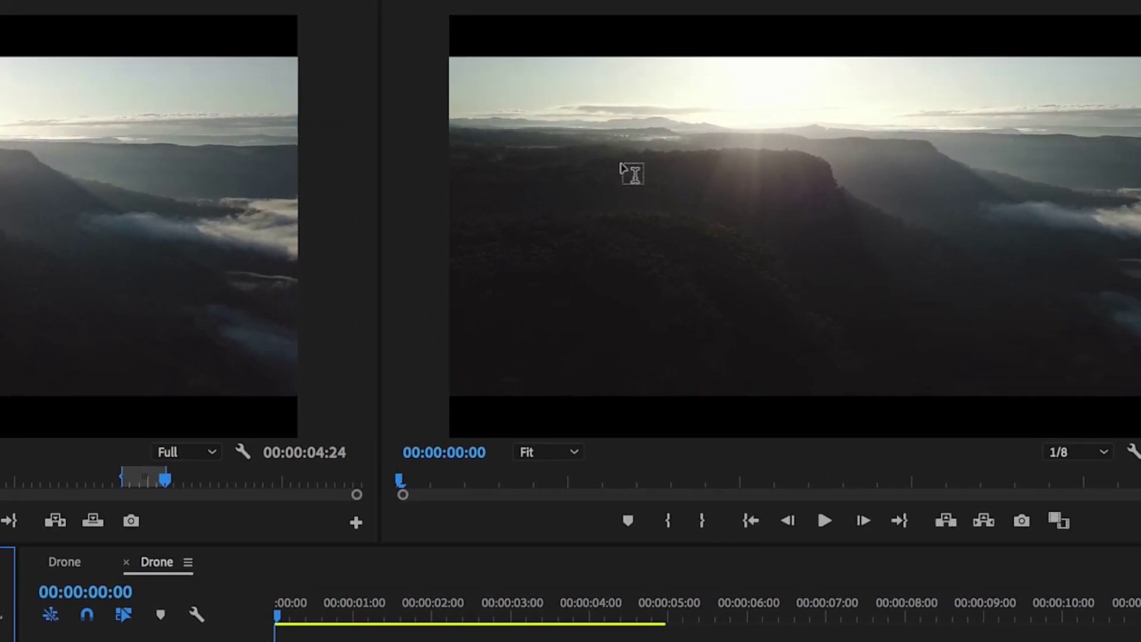
left_click_drag(832, 42, 1021, 87)
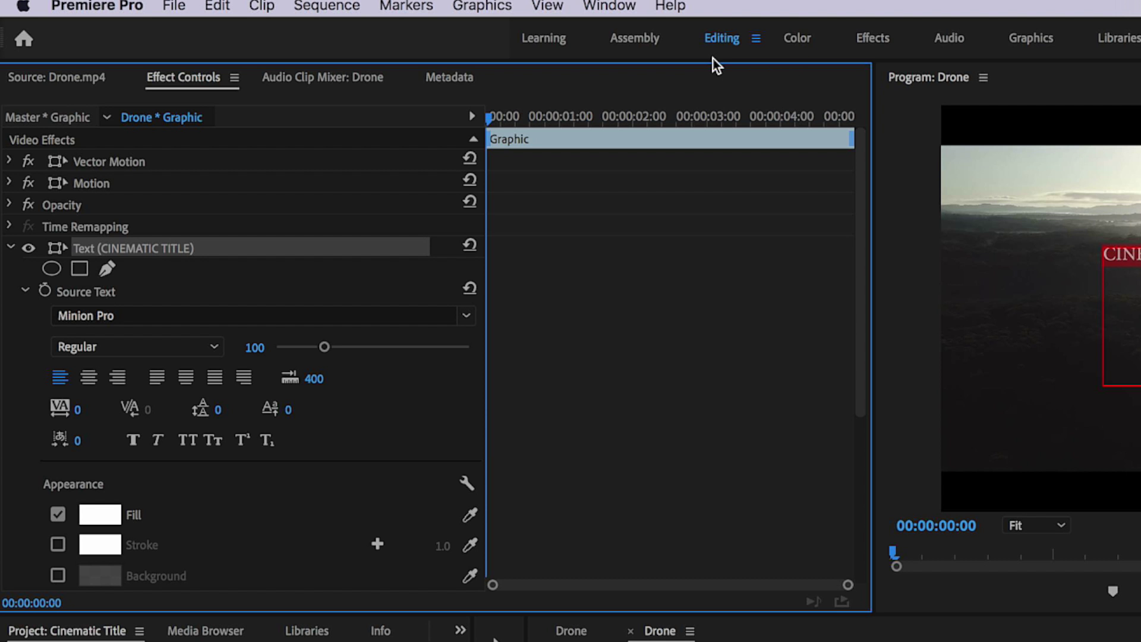
Step: Search 'tall' in the Source Text font field to apply the Tall Films font
left_click(495, 638)
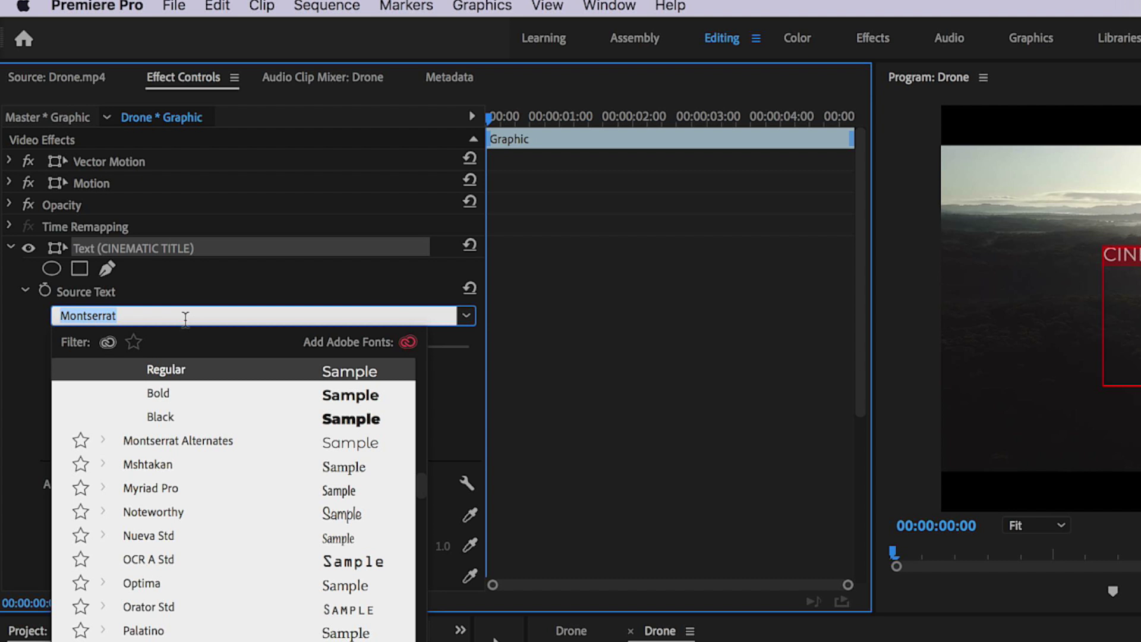
type("tall")
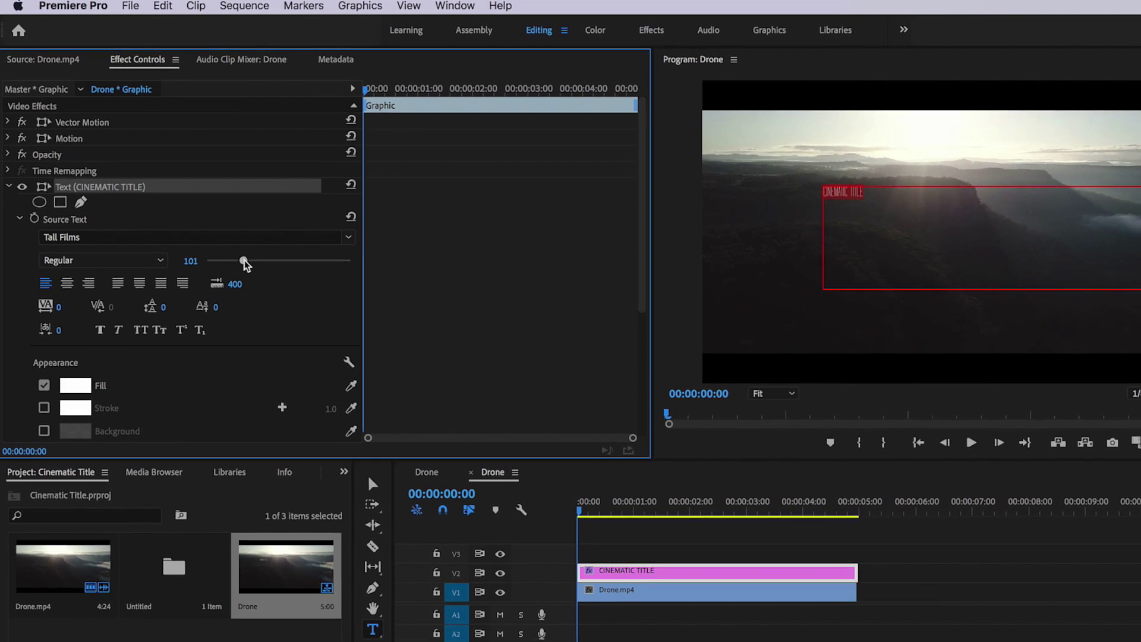
Step: Centre-align the title, set tracking to 310 and font size to 213
left_click_drag(249, 262, 321, 265)
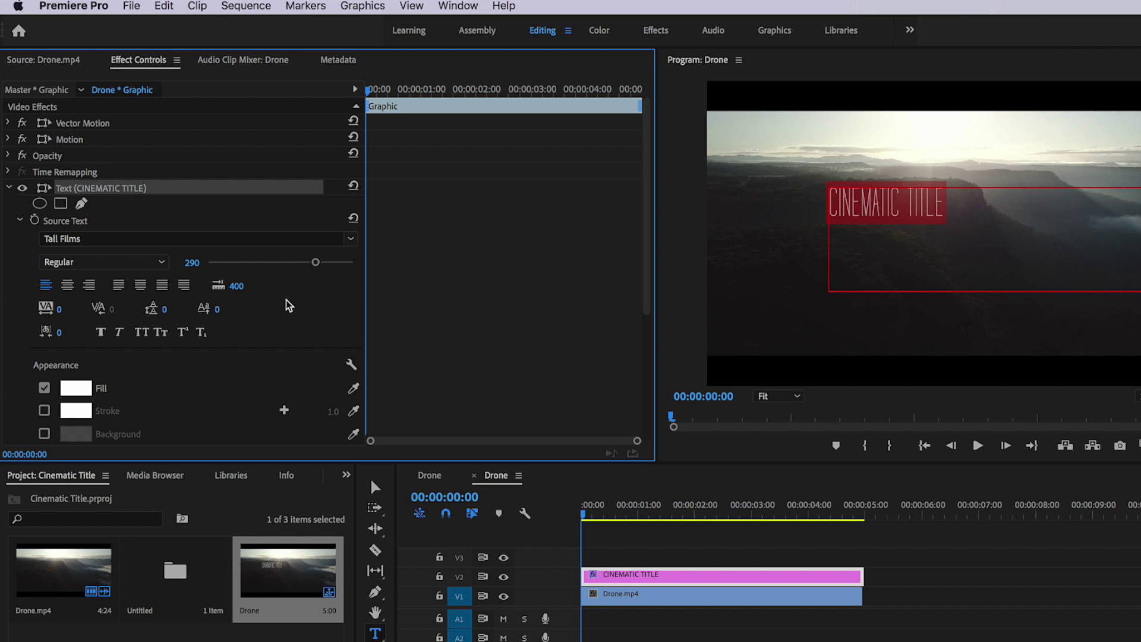
scroll(238, 308, "down", 1)
left_click(68, 270)
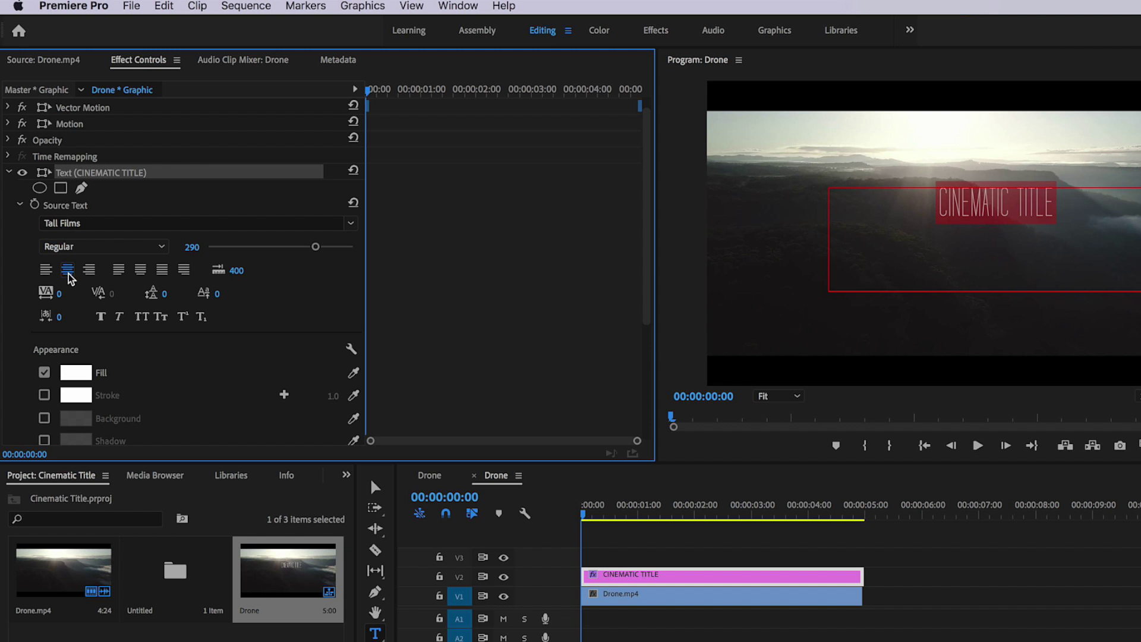
scroll(69, 277, "down", 1)
left_click_drag(61, 278, 95, 278)
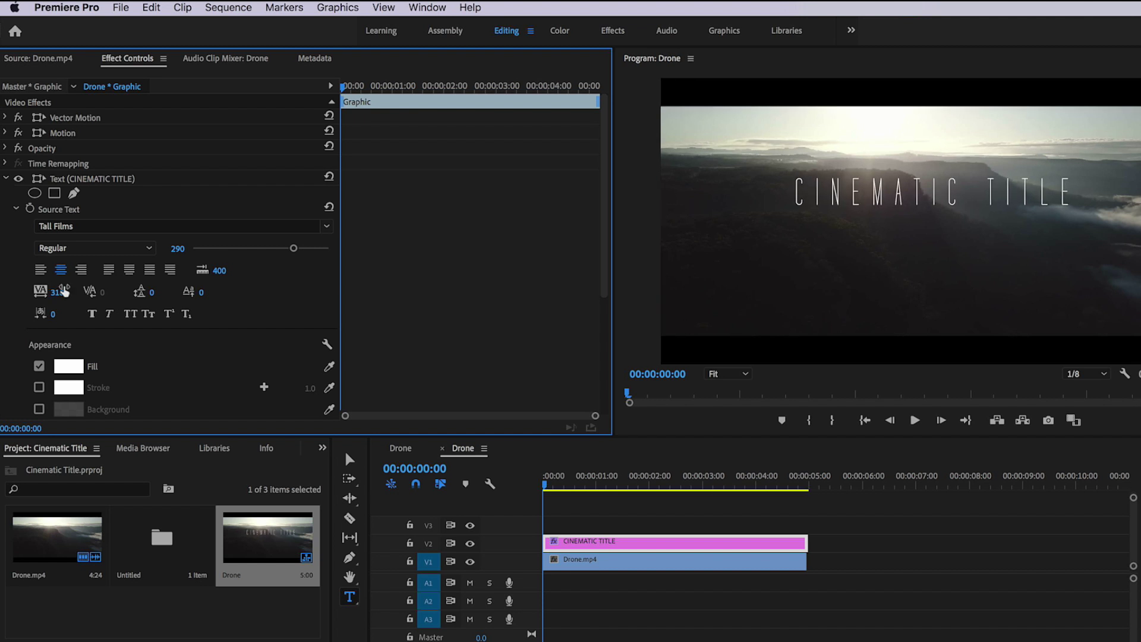
left_click_drag(290, 252, 266, 257)
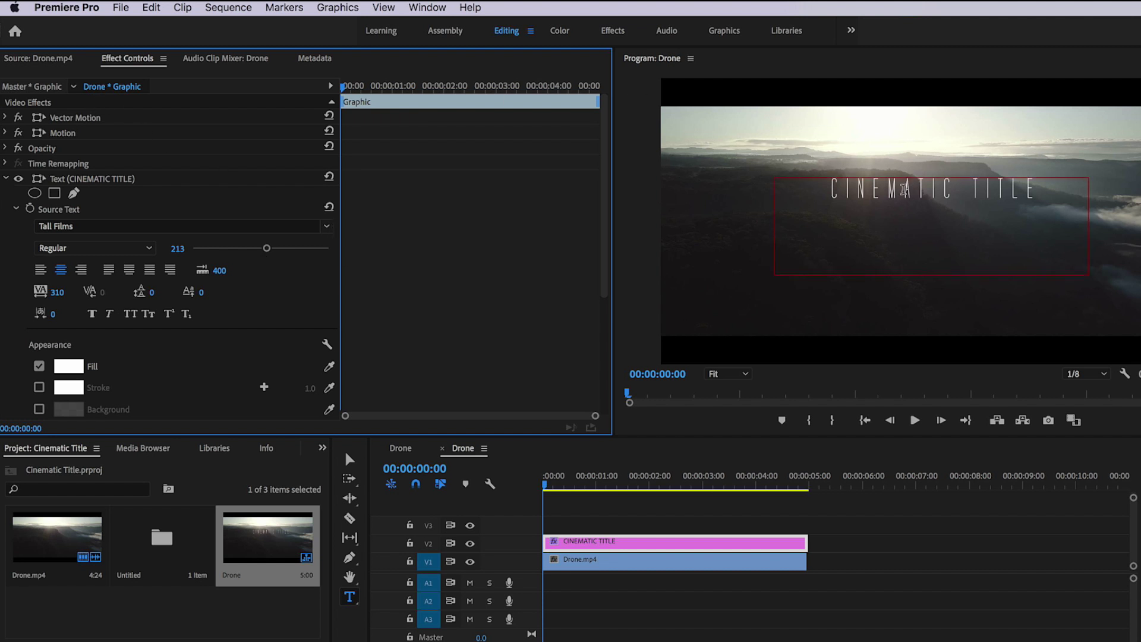
Step: Select the title with the Selection tool and nudge it slightly lower in the frame
key("v")
left_click(892, 196)
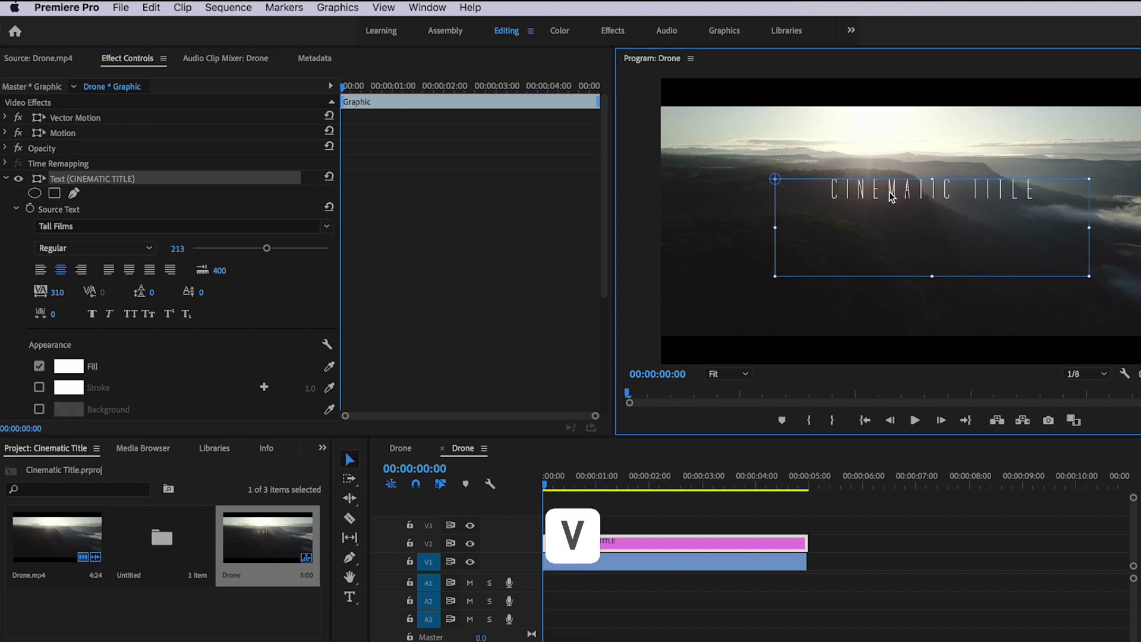
left_click_drag(892, 226, 893, 234)
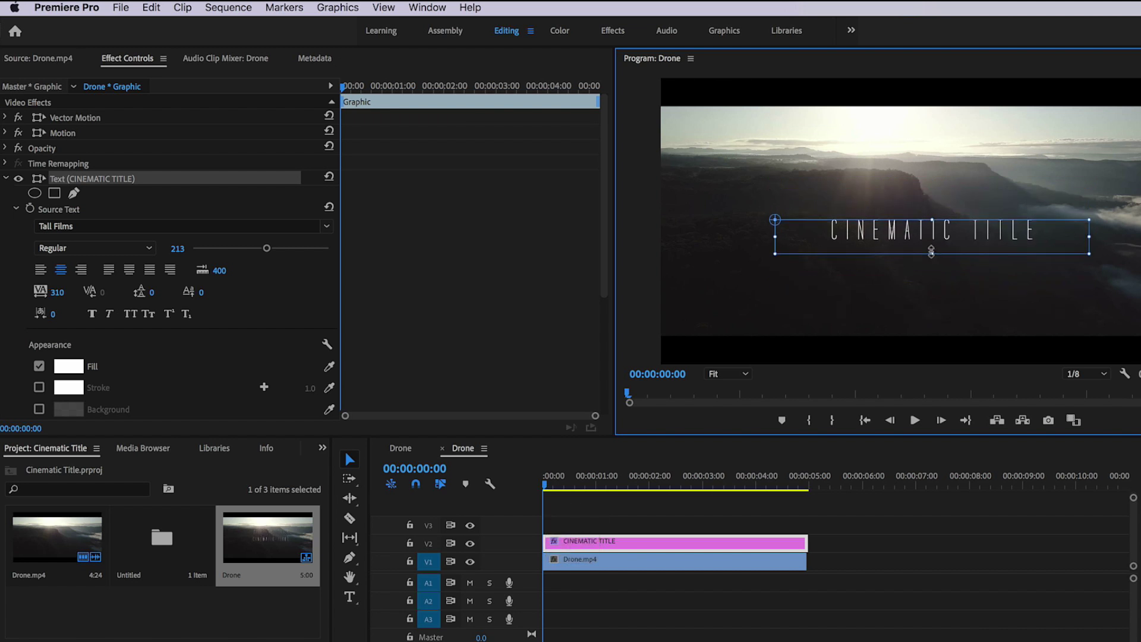
Step: Review the sequence and mark the full 00:00:04:24 clip as the In/Out range
key("space")
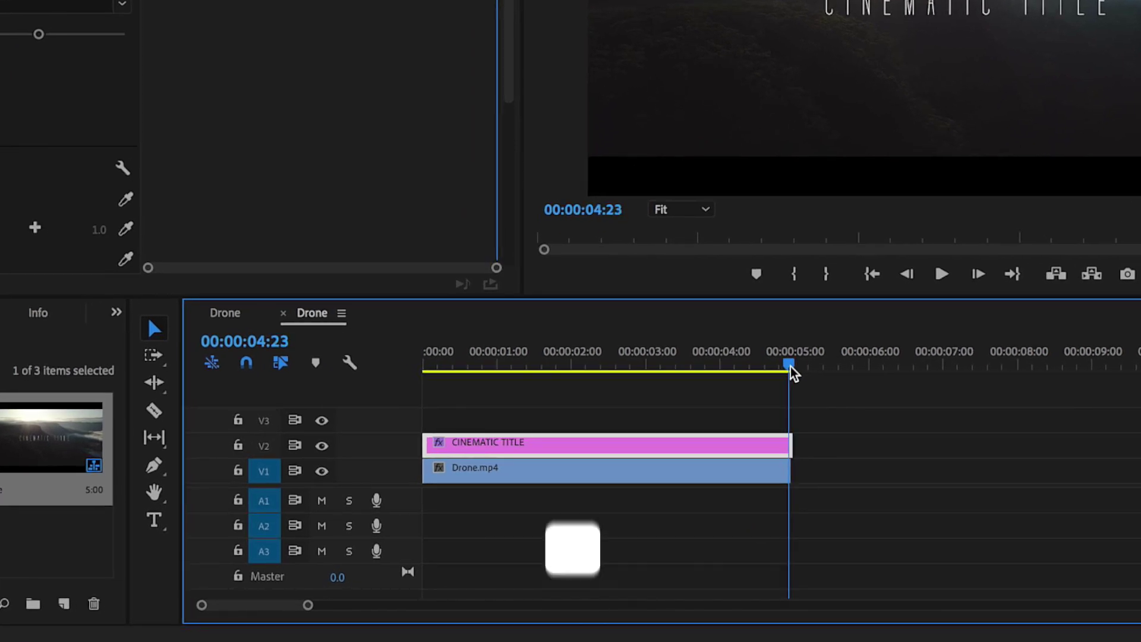
key("x")
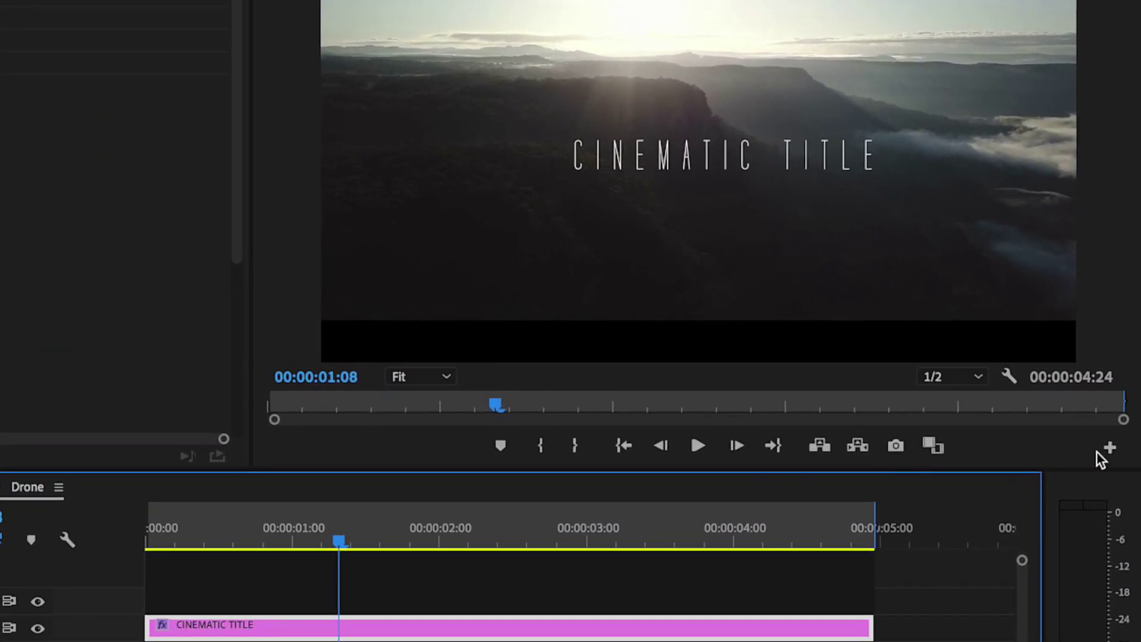
Step: Add the Loop Playback button to the Program Monitor, turn it on, and play the sequence
left_click(1109, 449)
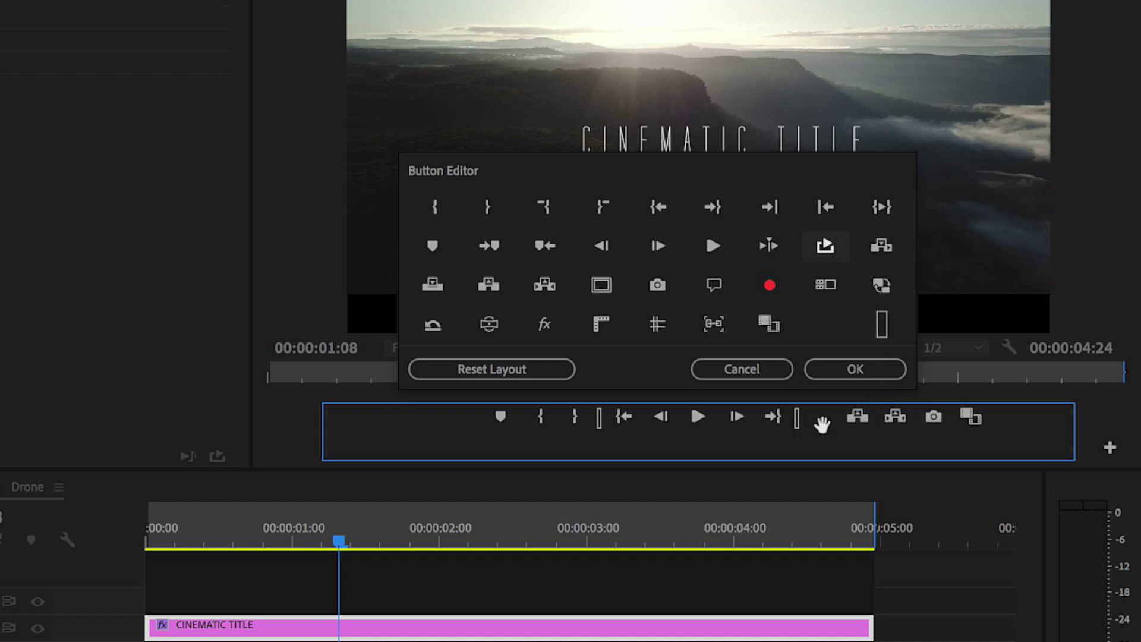
left_click(872, 372)
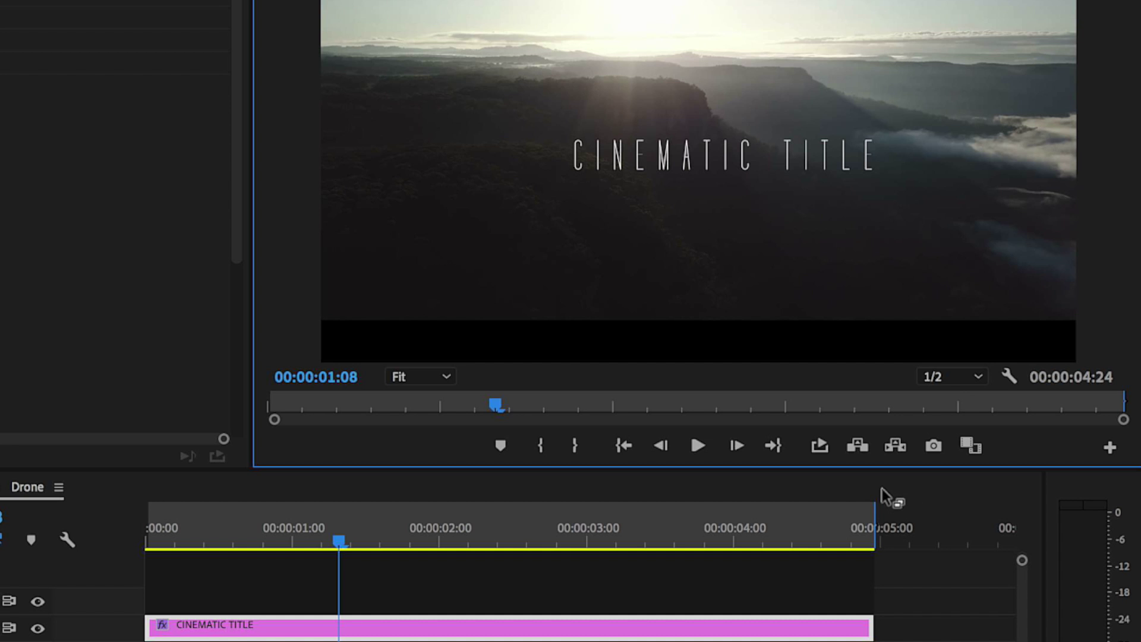
left_click(681, 535)
key("space")
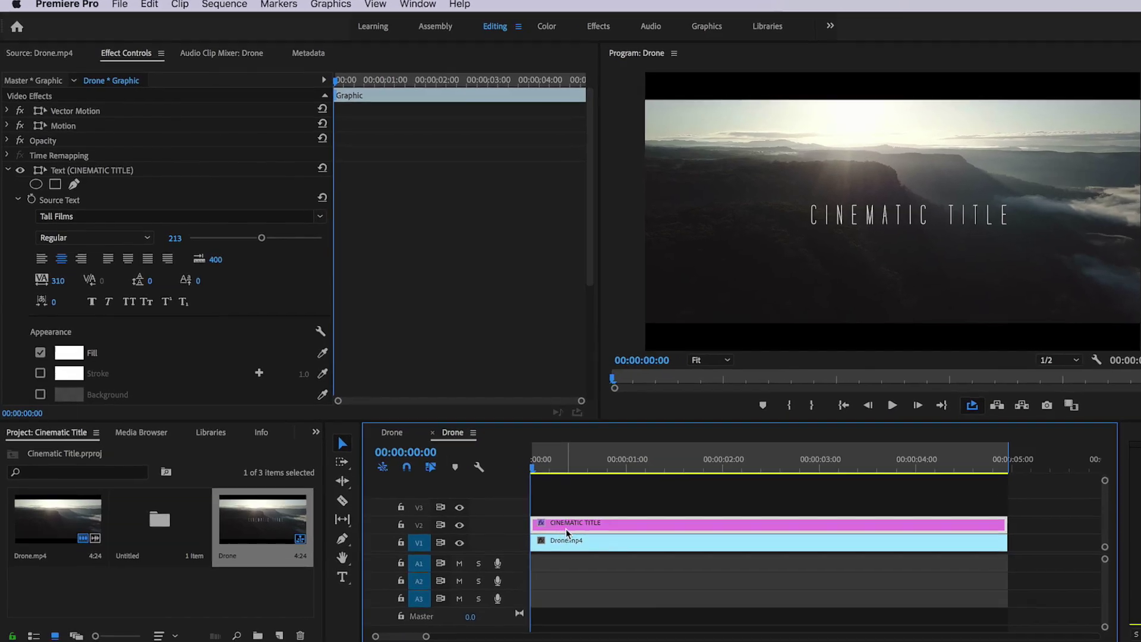
Step: Add a rectangle mask to the title and drag its edges to snugly frame CINEMATIC TITLE
scroll(174, 369, "up", 3)
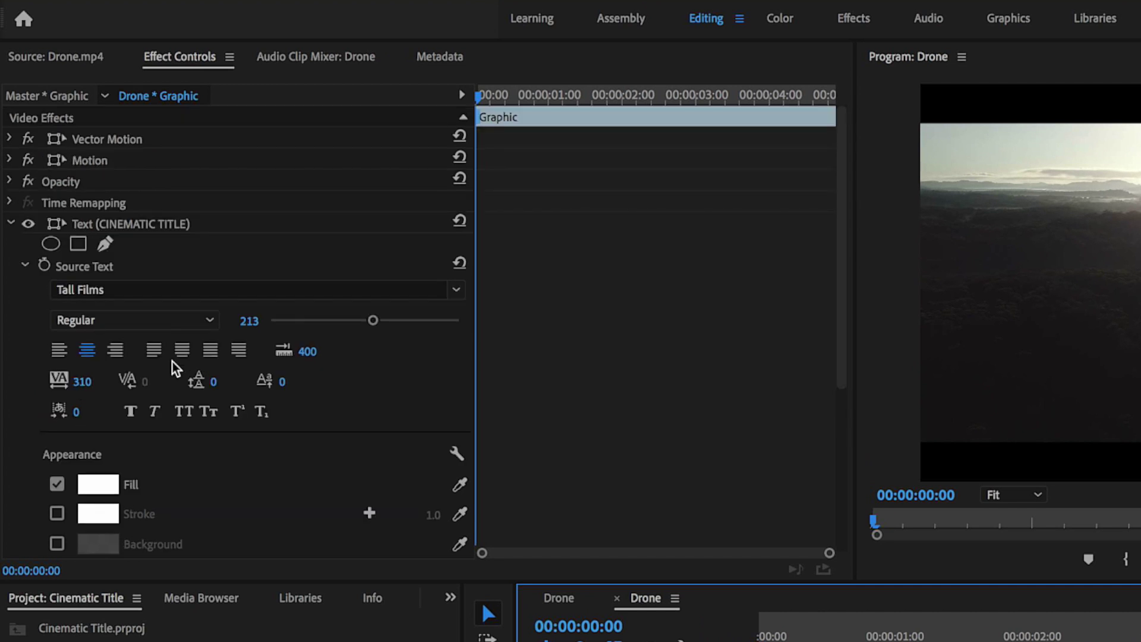
left_click(78, 244)
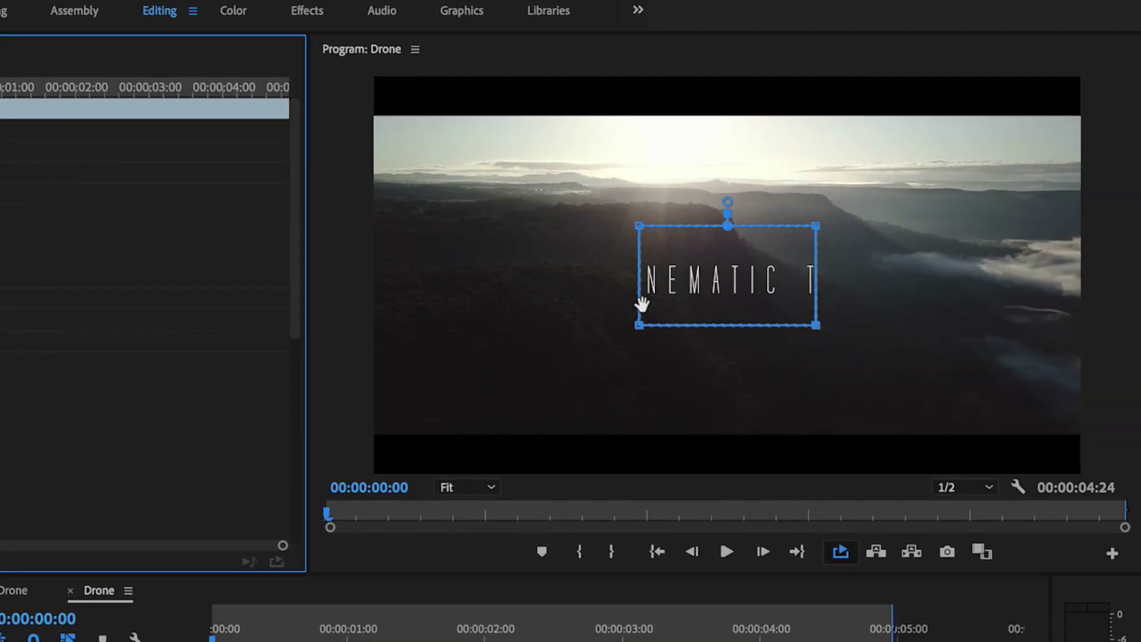
left_click(641, 328)
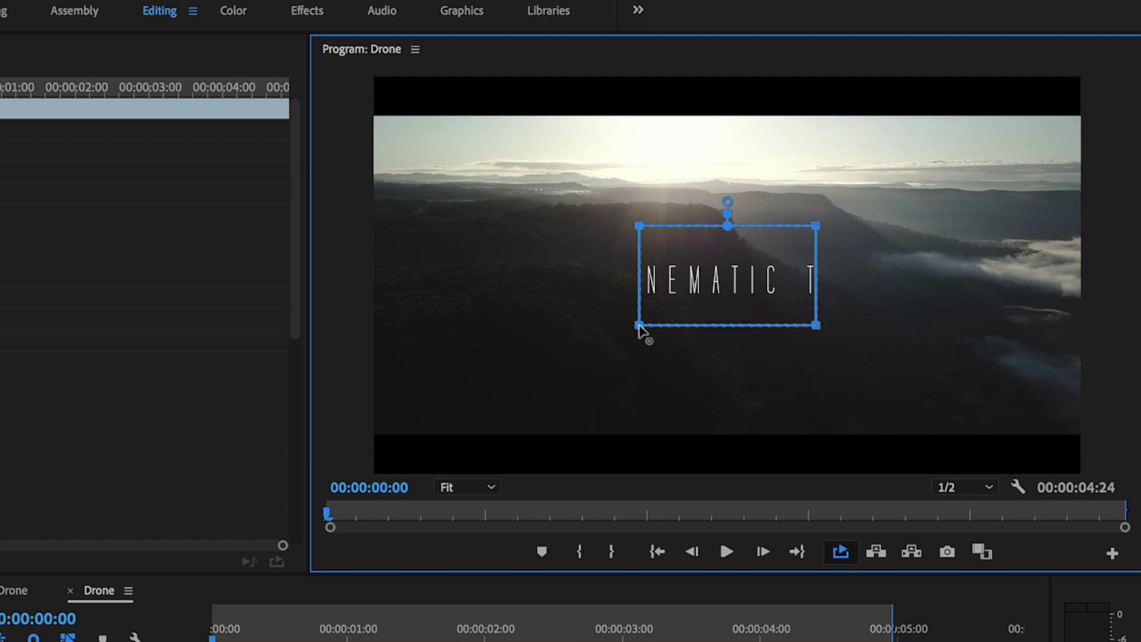
left_click_drag(640, 325, 626, 324)
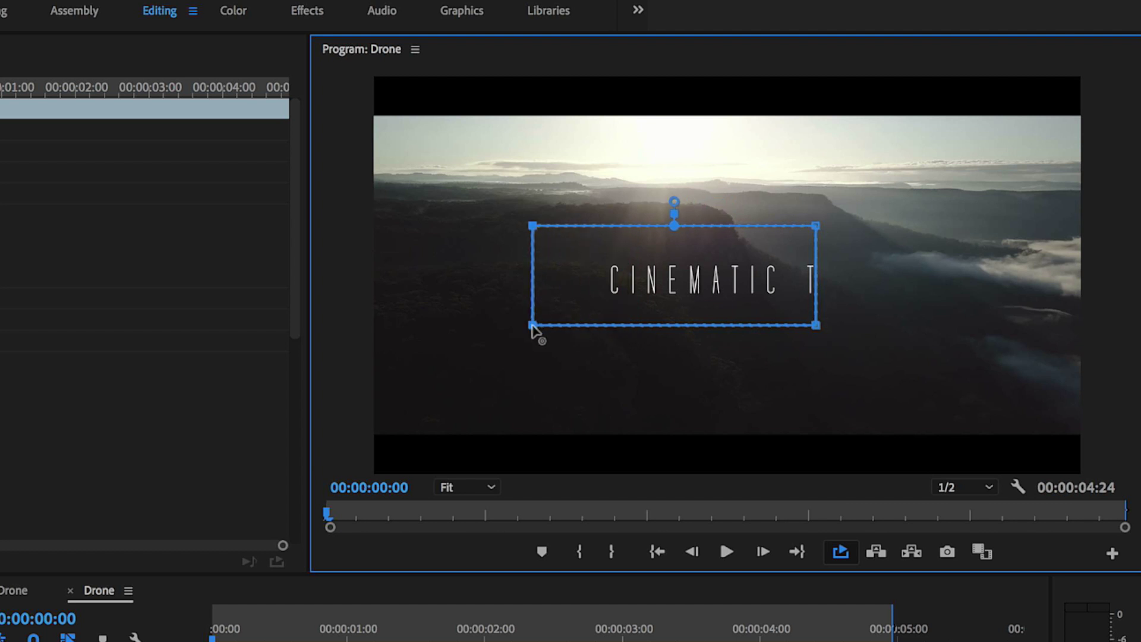
left_click_drag(553, 326, 587, 325)
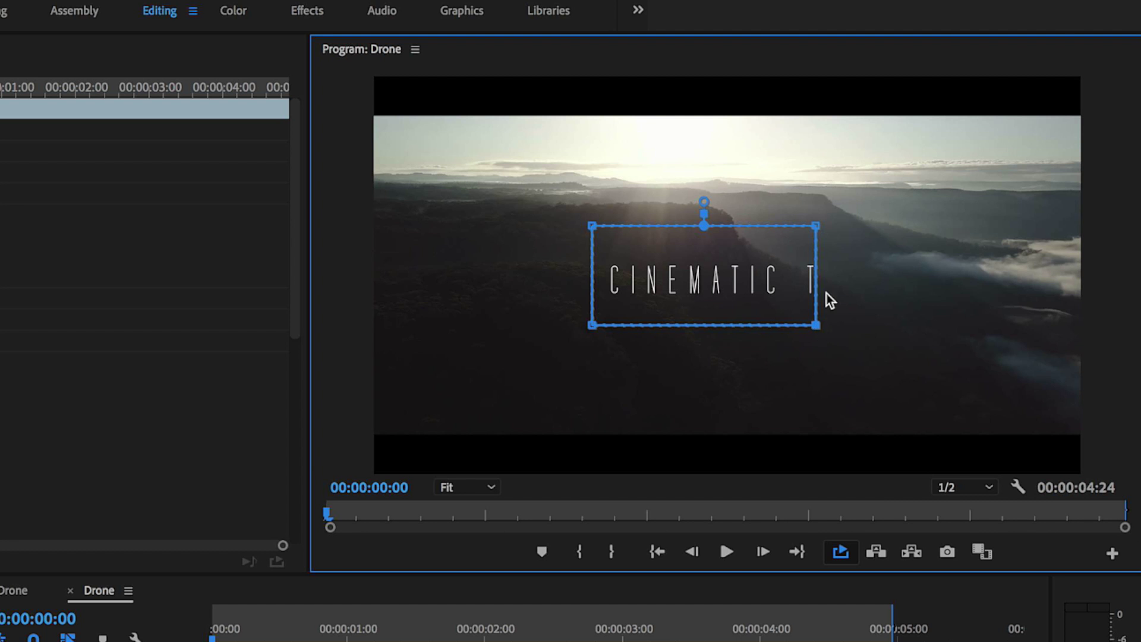
left_click_drag(819, 326, 940, 326)
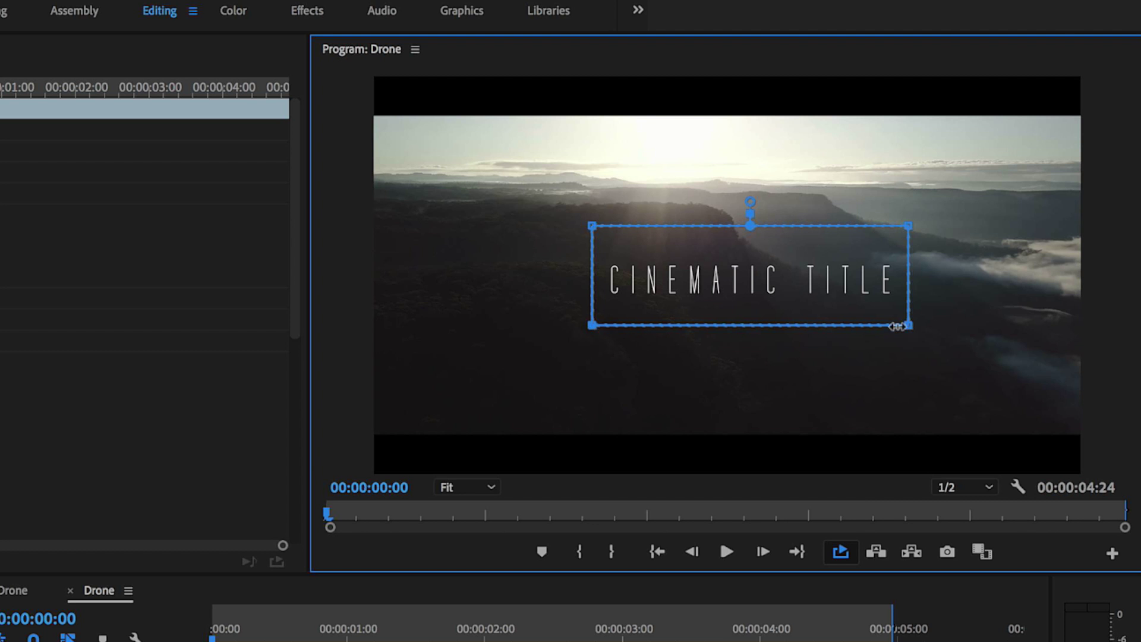
left_click_drag(911, 329, 911, 300)
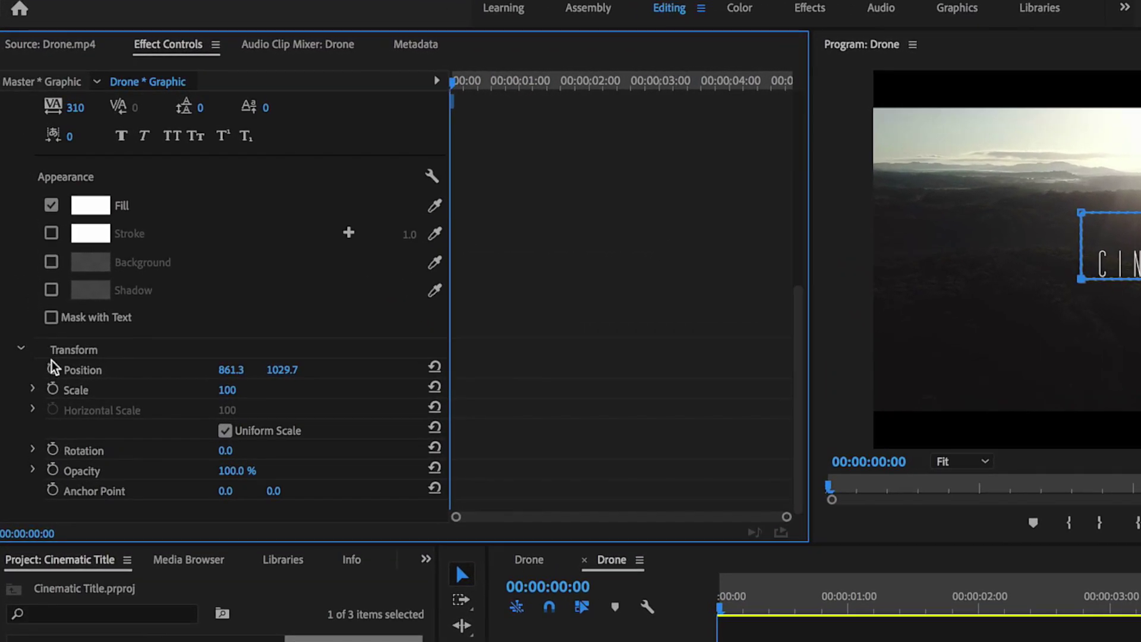
Step: Keyframe Position Y at 1029.7 at 00:00:01:10 and 1215.7 at the start, hiding the title
left_click(55, 374)
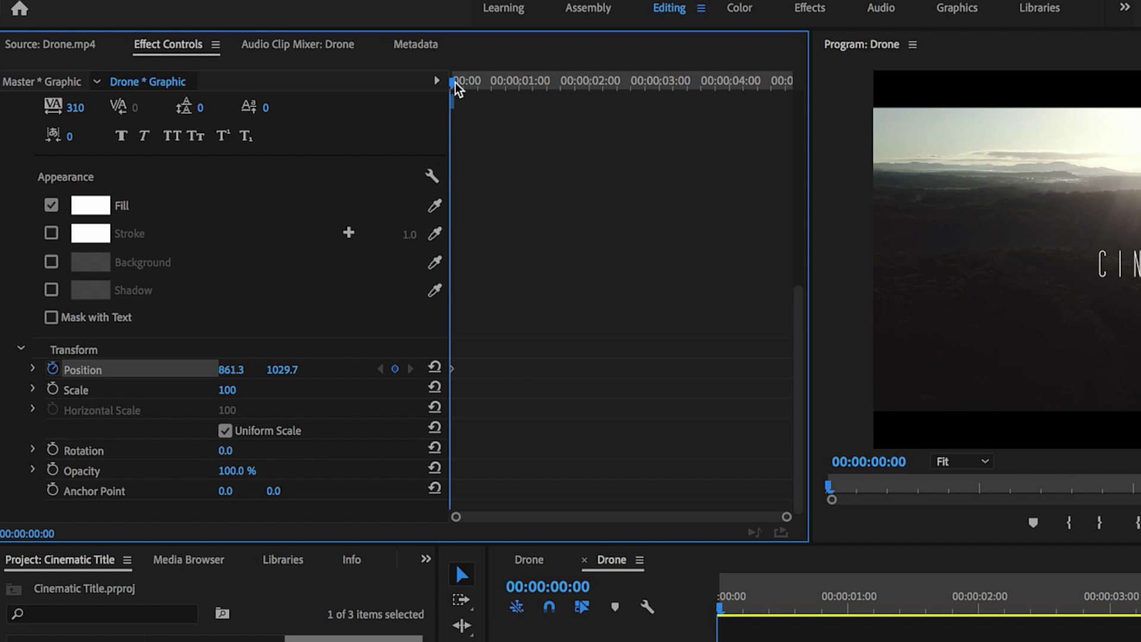
left_click_drag(455, 87, 545, 81)
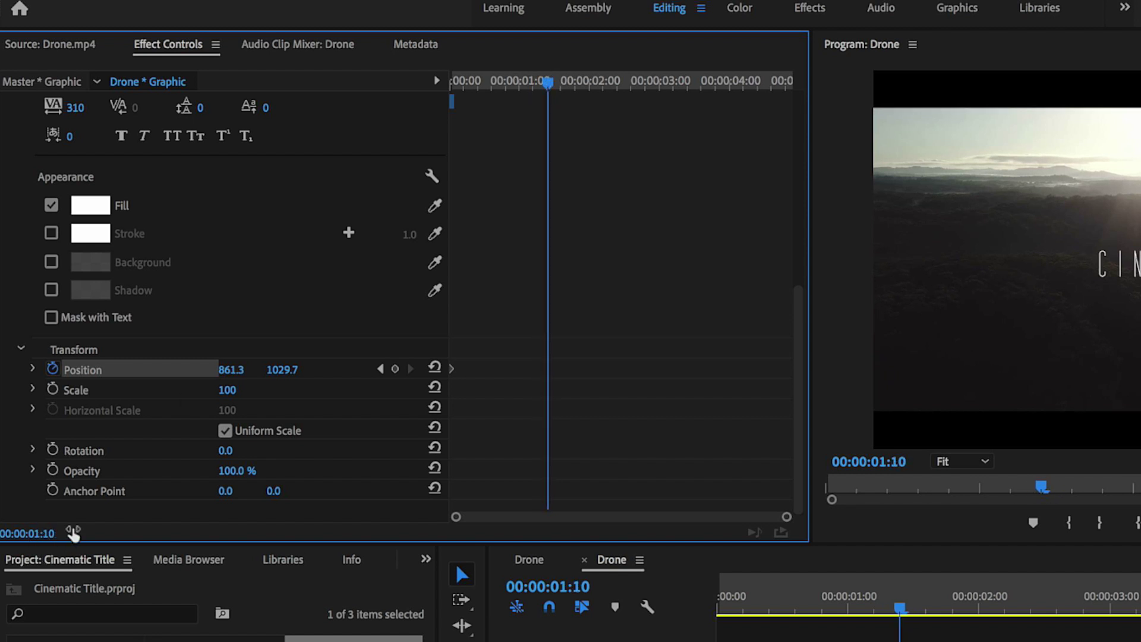
left_click(394, 369)
left_click_drag(536, 84, 429, 93)
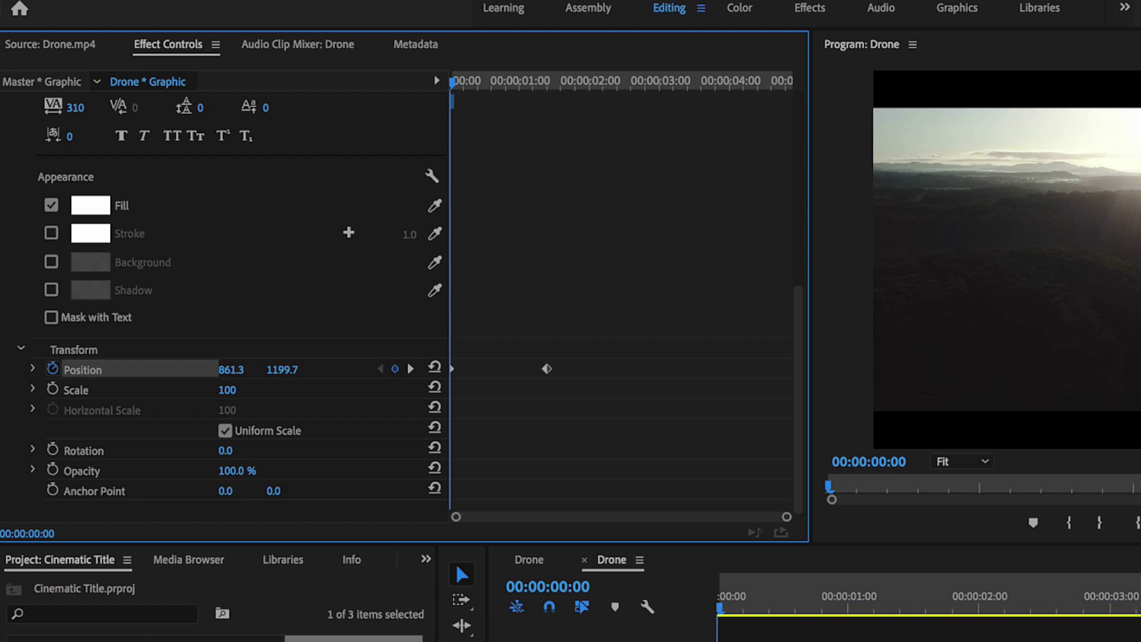
left_click_drag(282, 369, 291, 369)
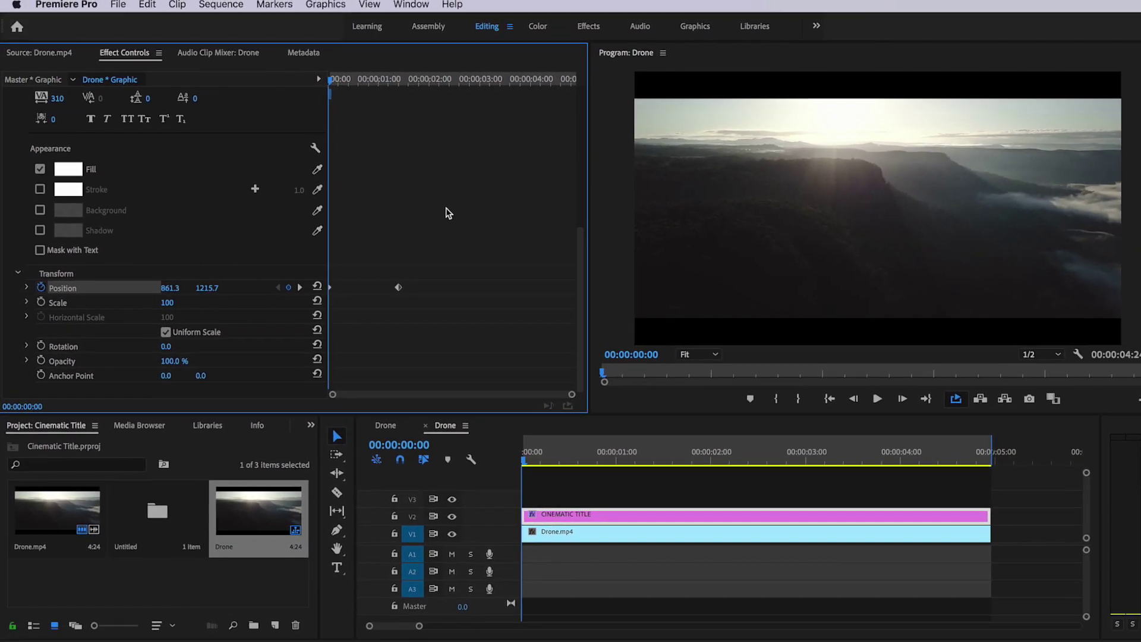
Step: Apply Ease Out temporal interpolation to both Position keyframes
key("space")
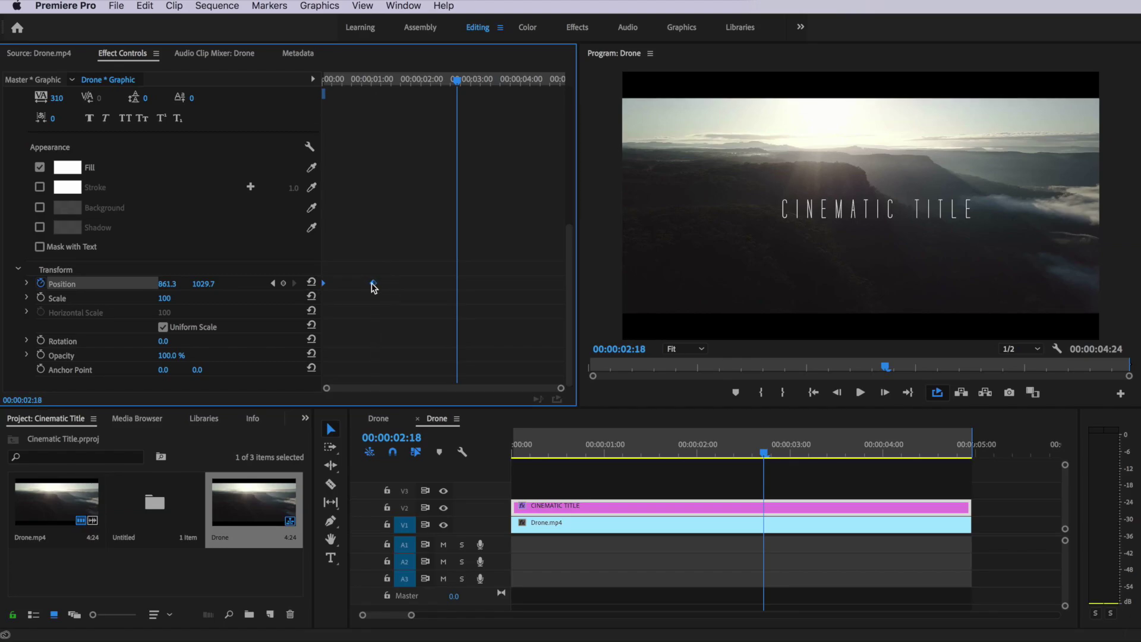
right_click(373, 284)
mouse_move(465, 402)
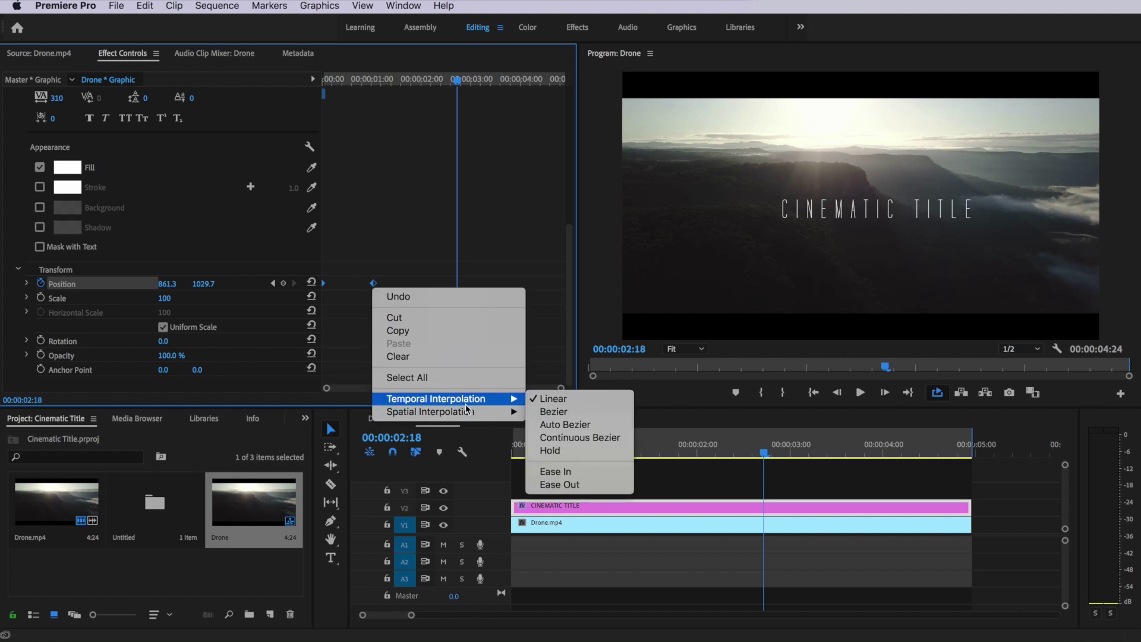
left_click(559, 484)
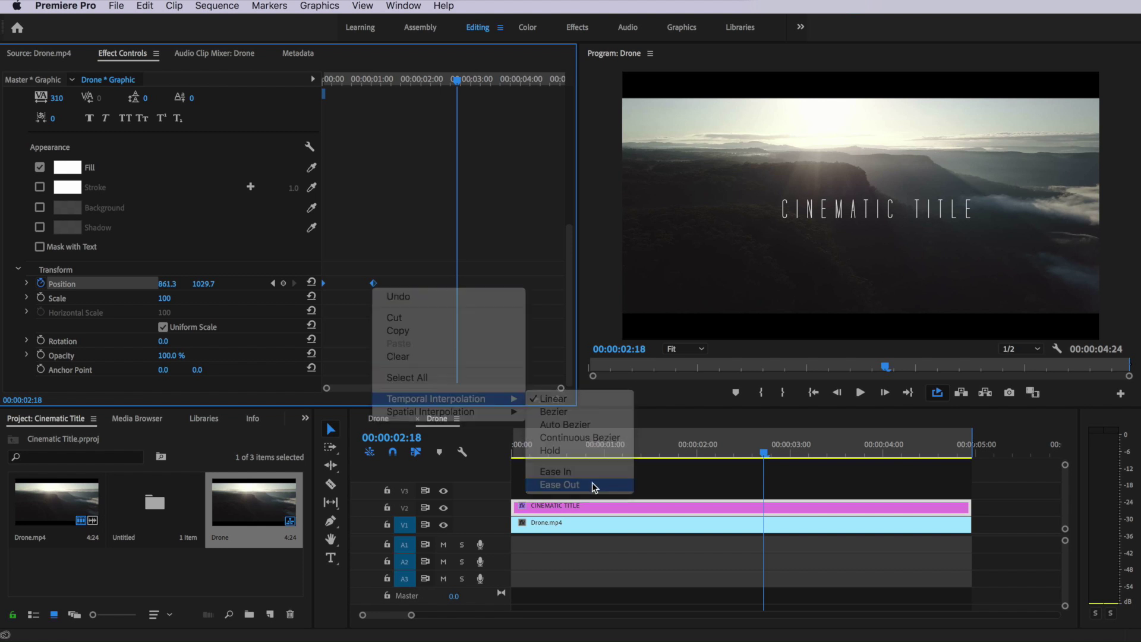
Step: Preview the eased title rise from the start of the sequence, frame by frame and in playback
key("Home")
key("space")
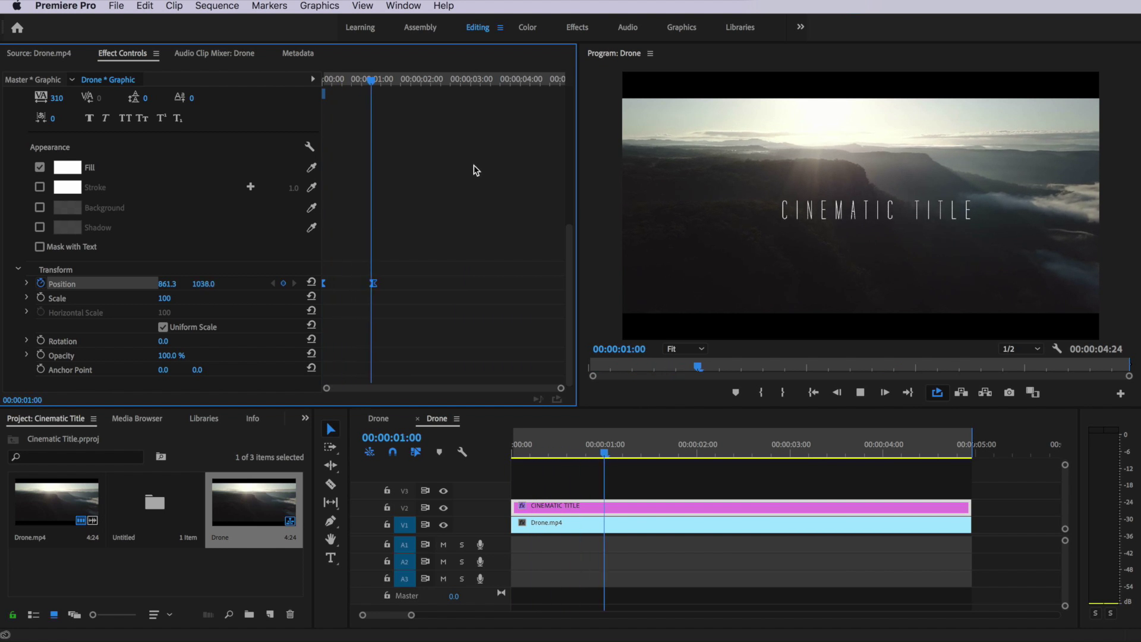
key("space")
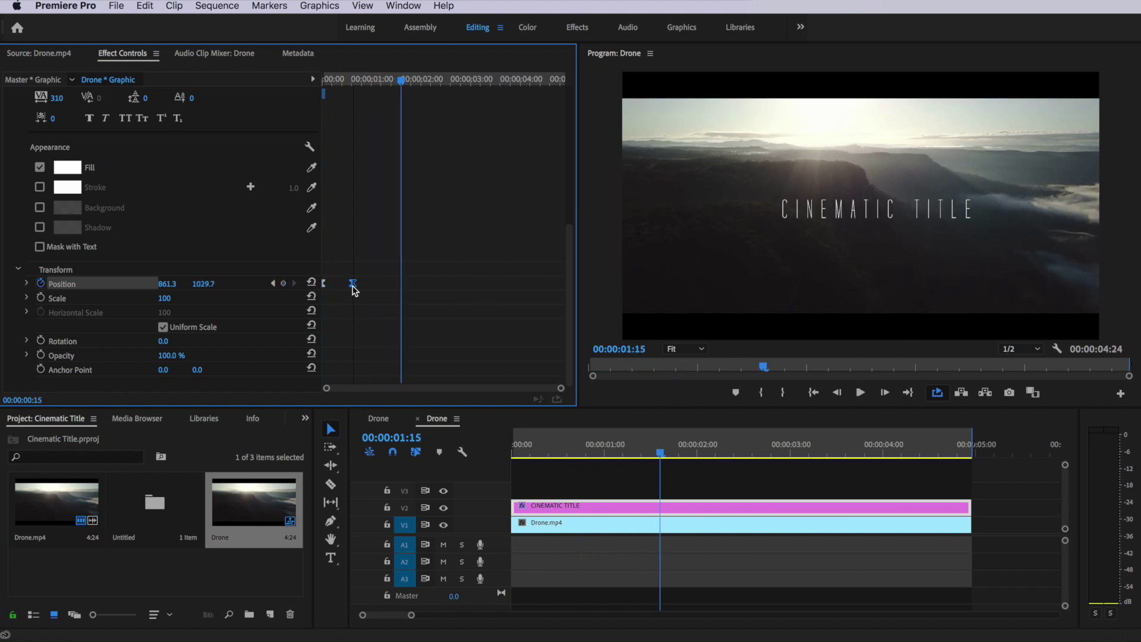
mouse_move(326, 81)
left_mouse_down()
mouse_move(362, 80)
mouse_move(326, 80)
left_mouse_up()
key("space")
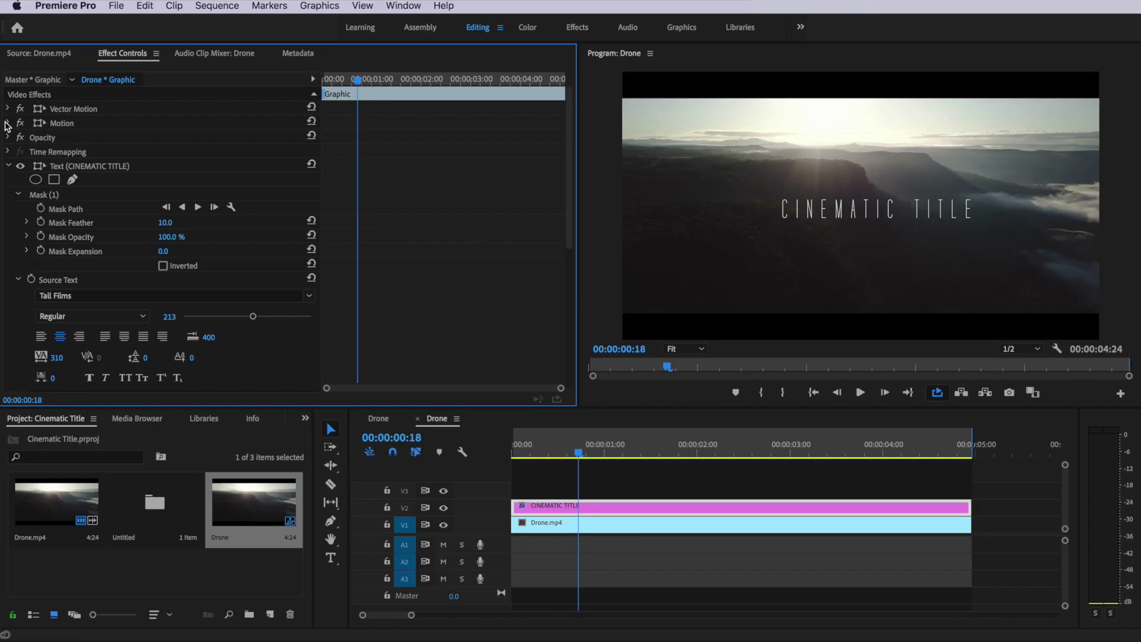
Step: Expand the title graphic's Motion properties and scrub the sequence to preview the title animation
left_click(7, 123)
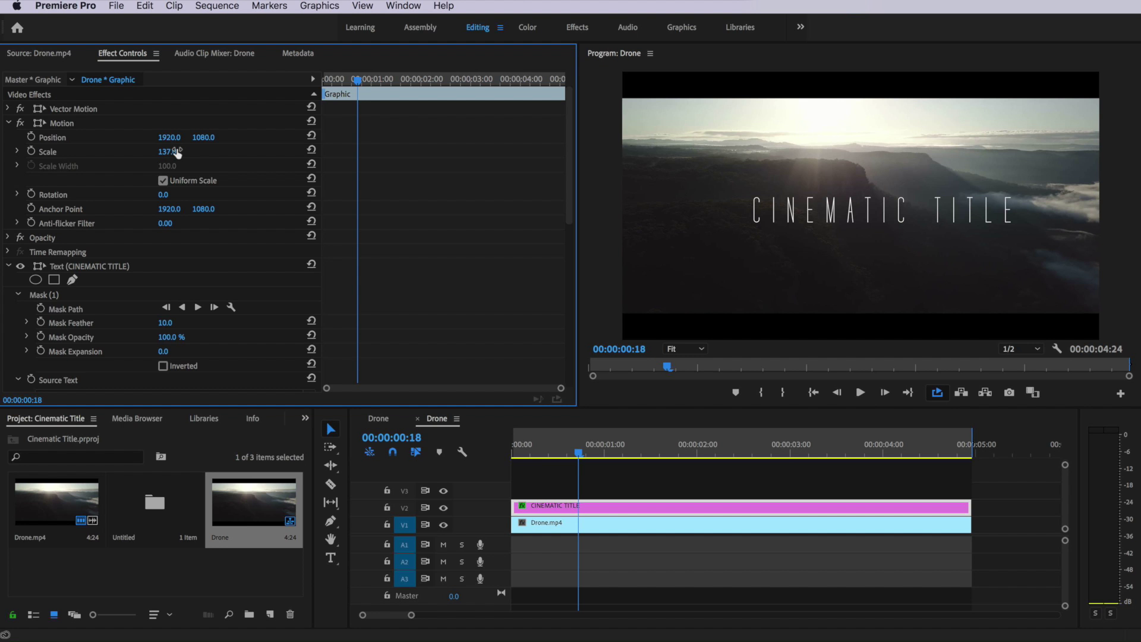
mouse_move(564, 443)
left_mouse_down()
mouse_move(512, 445)
mouse_move(586, 444)
left_mouse_up()
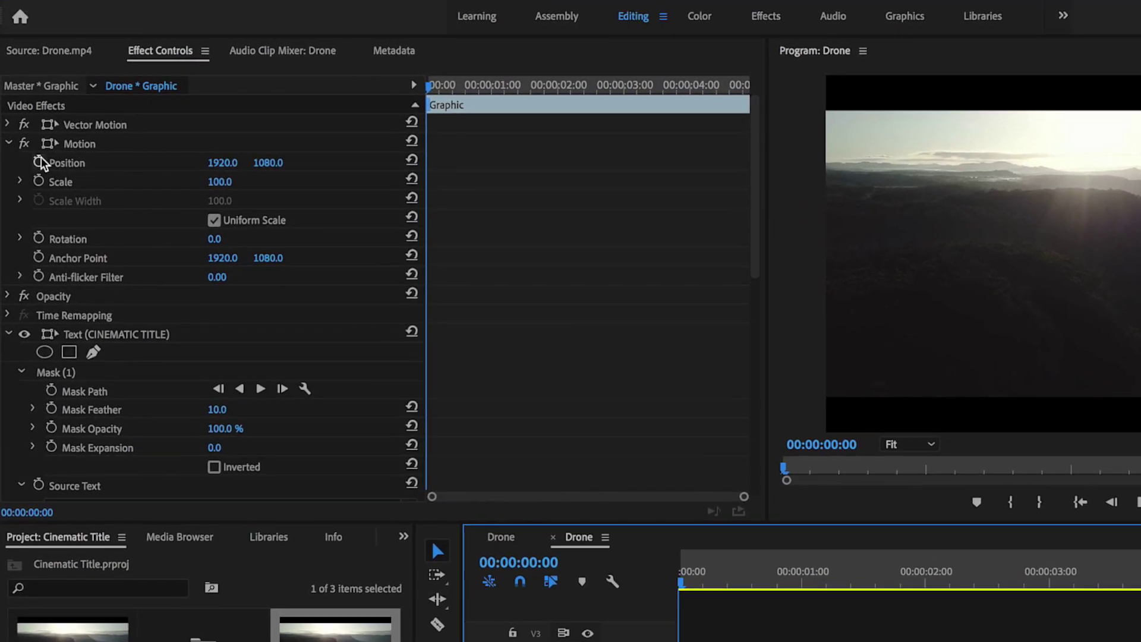
Step: Keyframe Position and Scale at the start, then set Scale to 108 at the clip's end
left_click(40, 159)
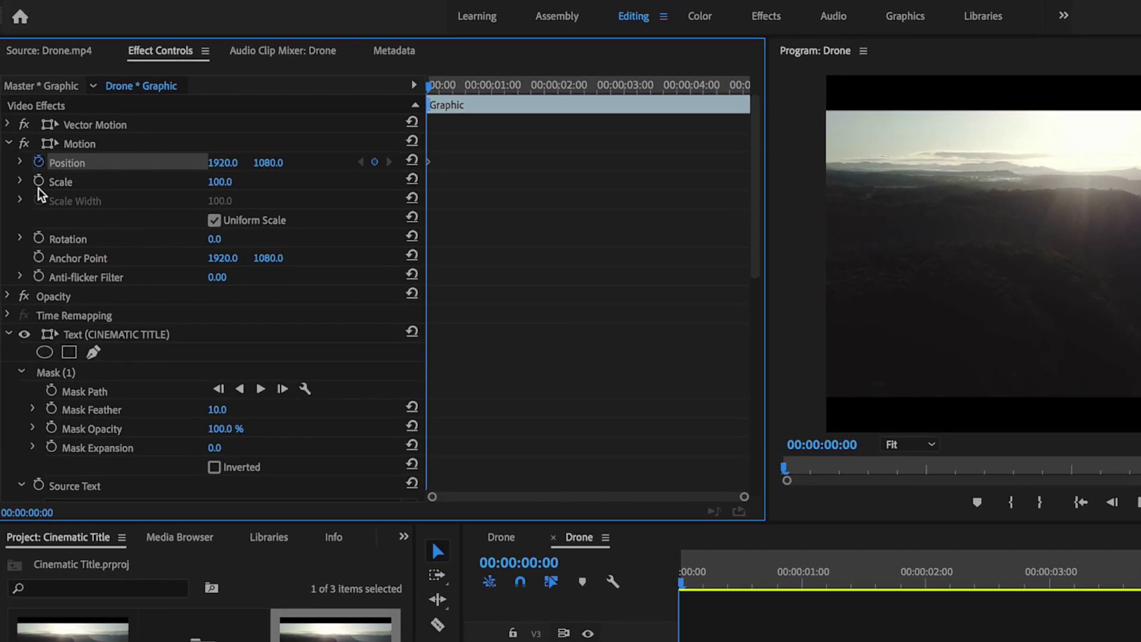
left_click(37, 181)
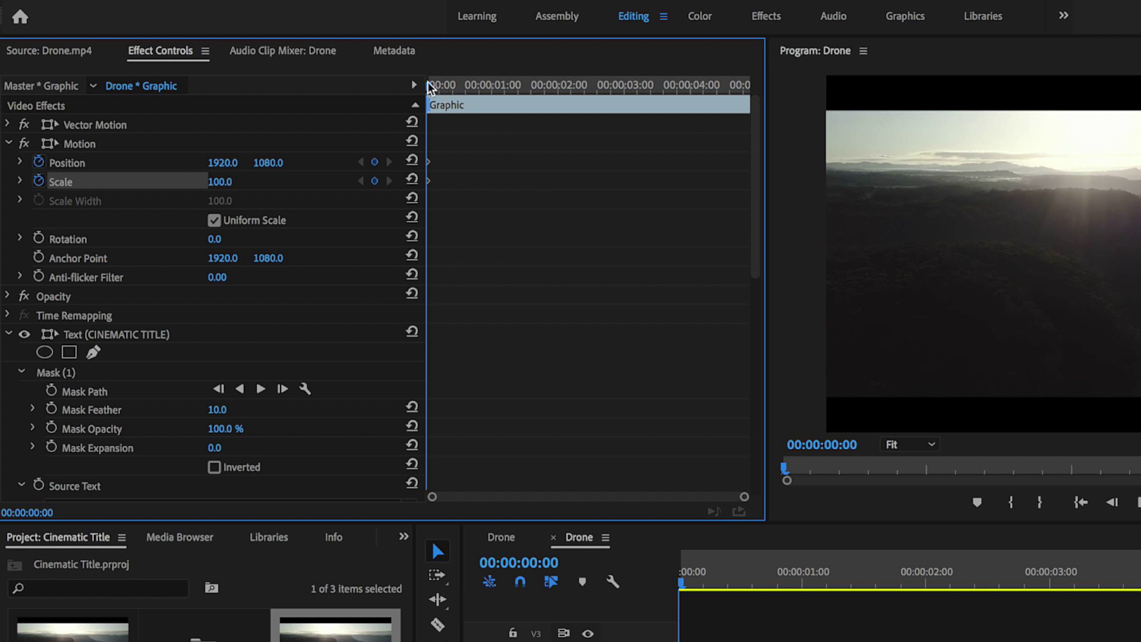
left_click_drag(427, 82, 748, 90)
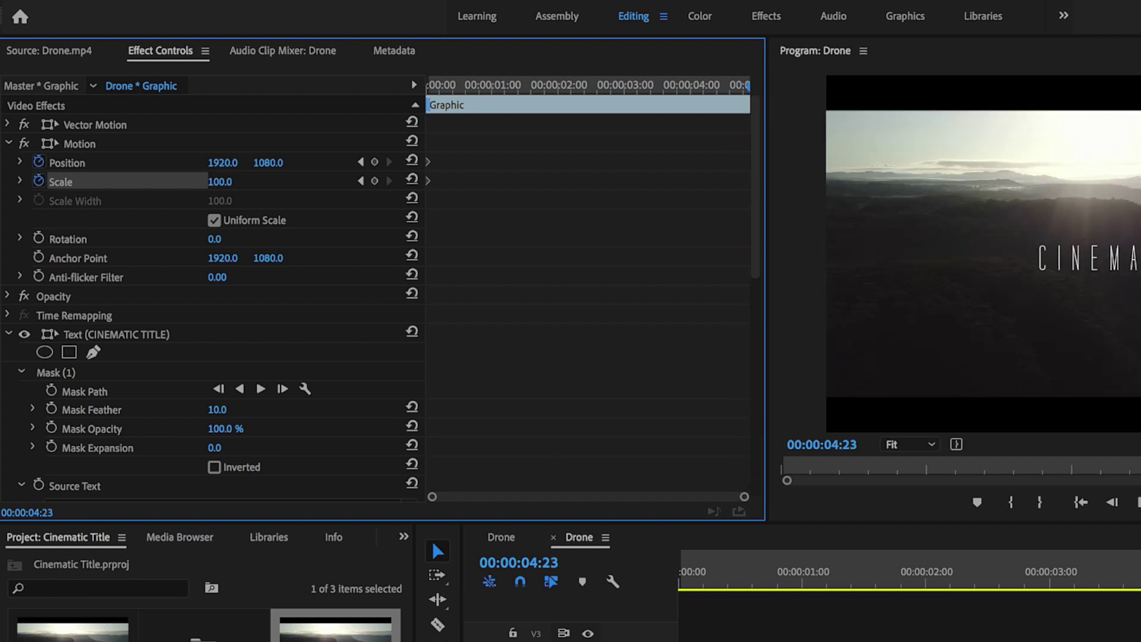
left_click(375, 161)
left_click(374, 180)
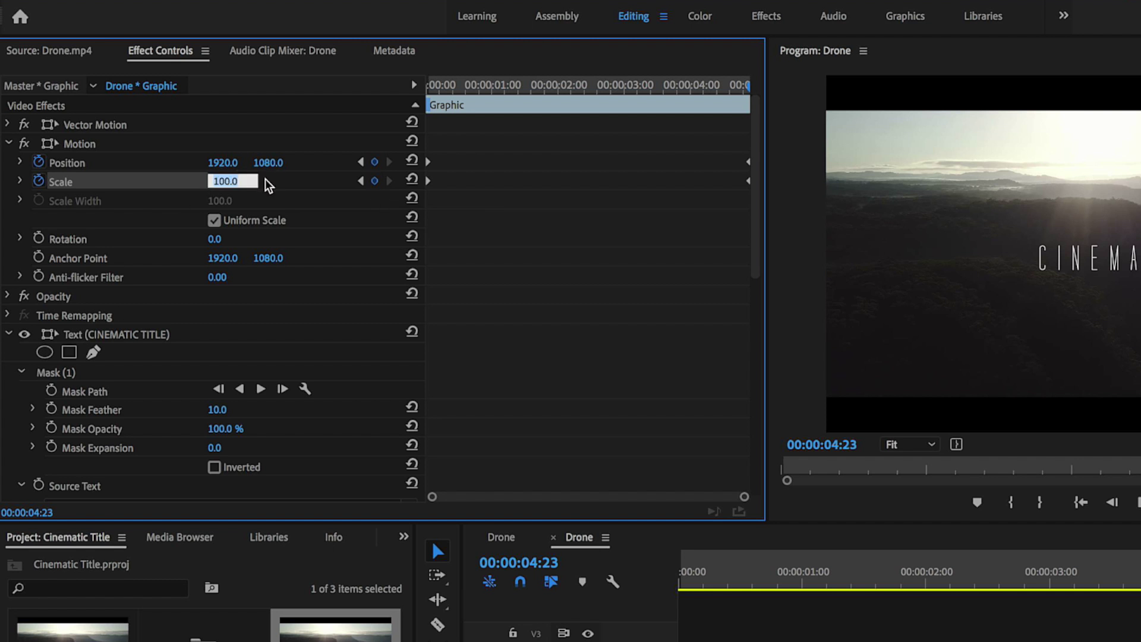
type("108")
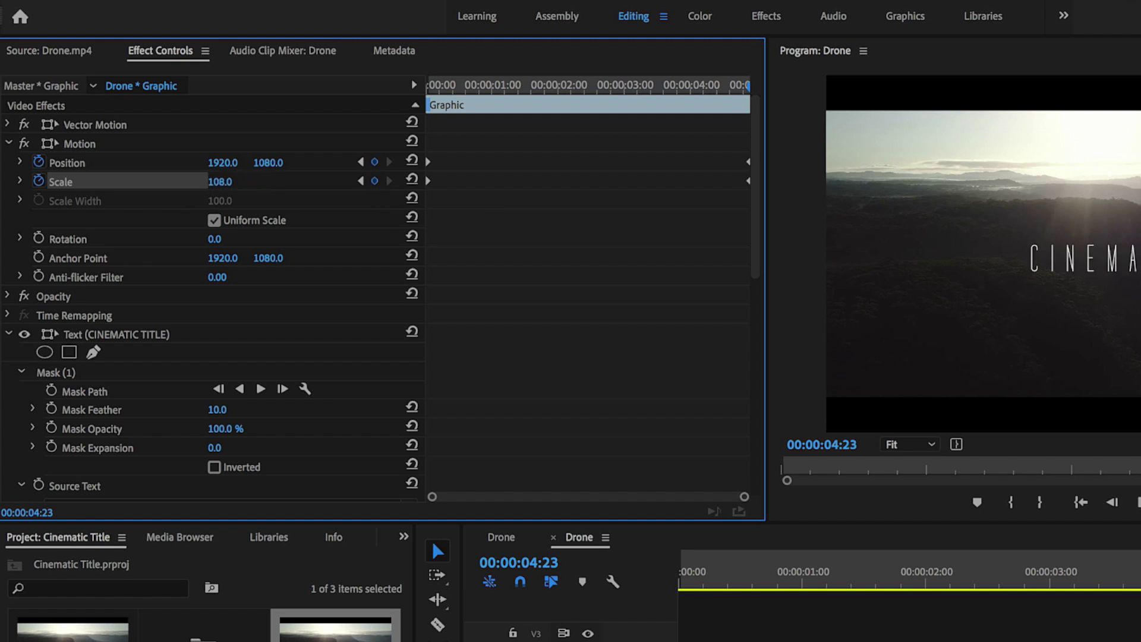
Step: Preview the slow scale push from the start, then return to the clip's last frame at 00:00:04:23
left_click_drag(721, 83, 395, 86)
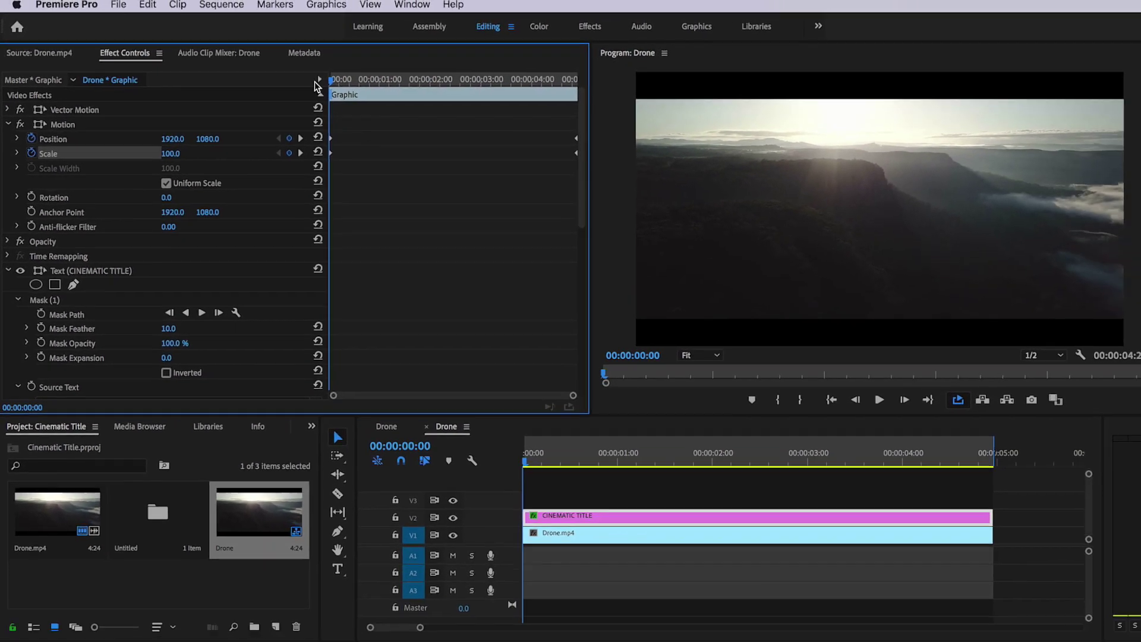
left_click_drag(315, 81, 385, 90)
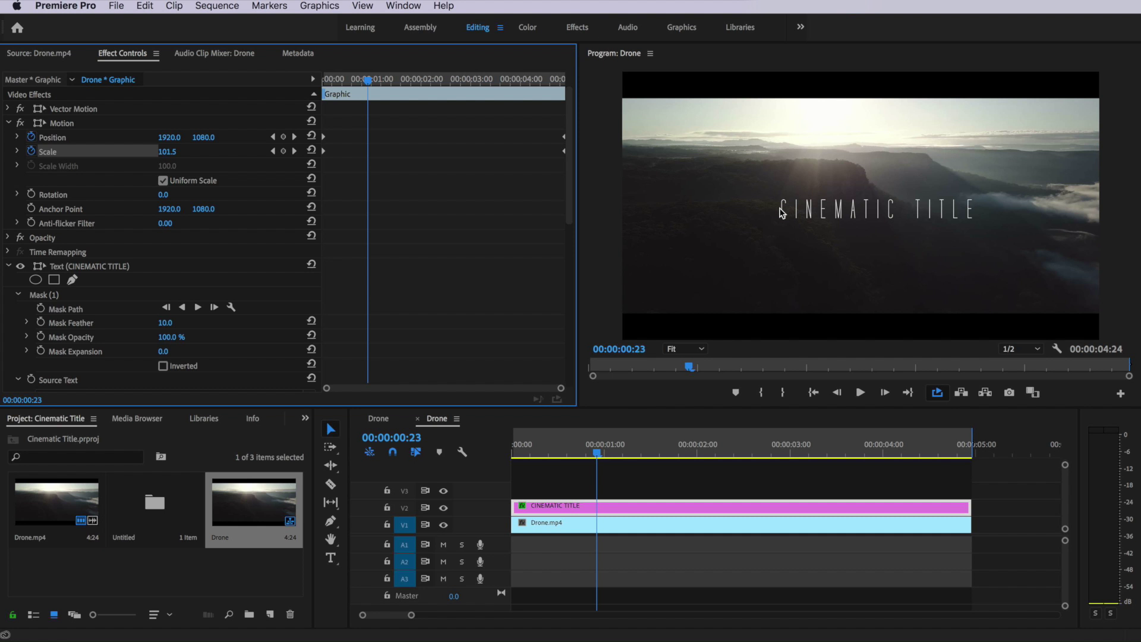
left_click_drag(596, 455, 963, 464)
left_click_drag(563, 78, 566, 88)
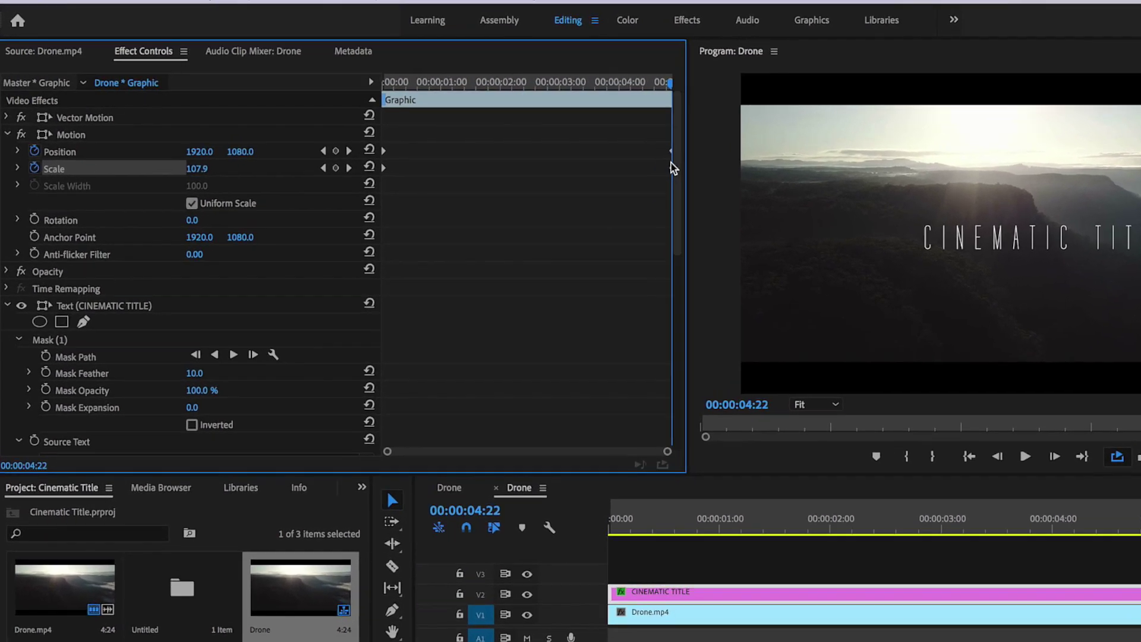
key("Right")
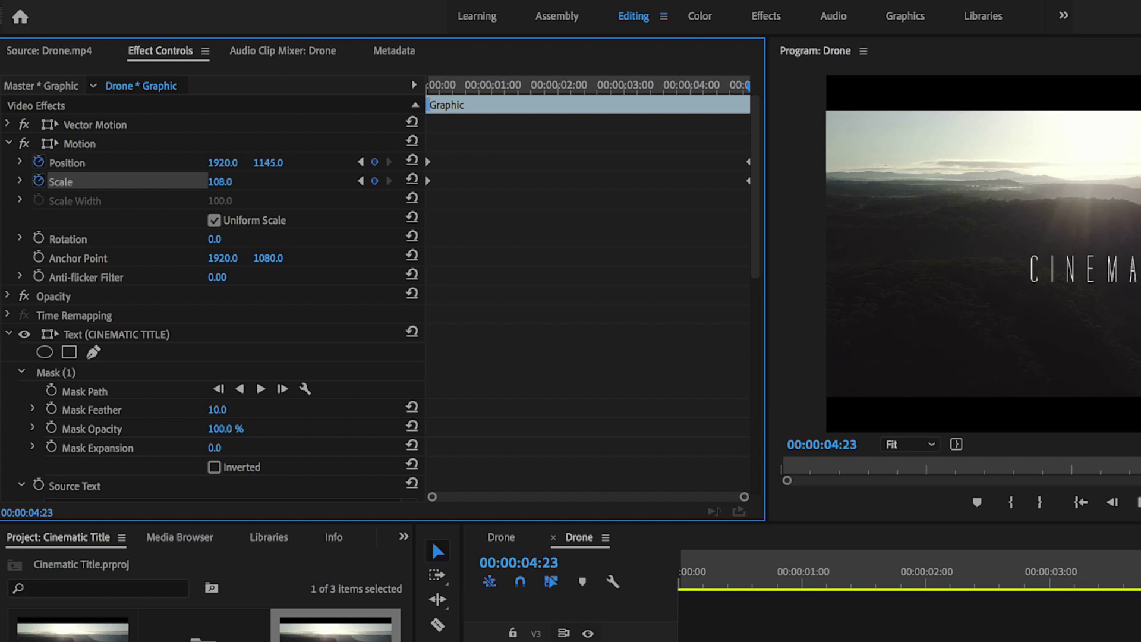
key("space")
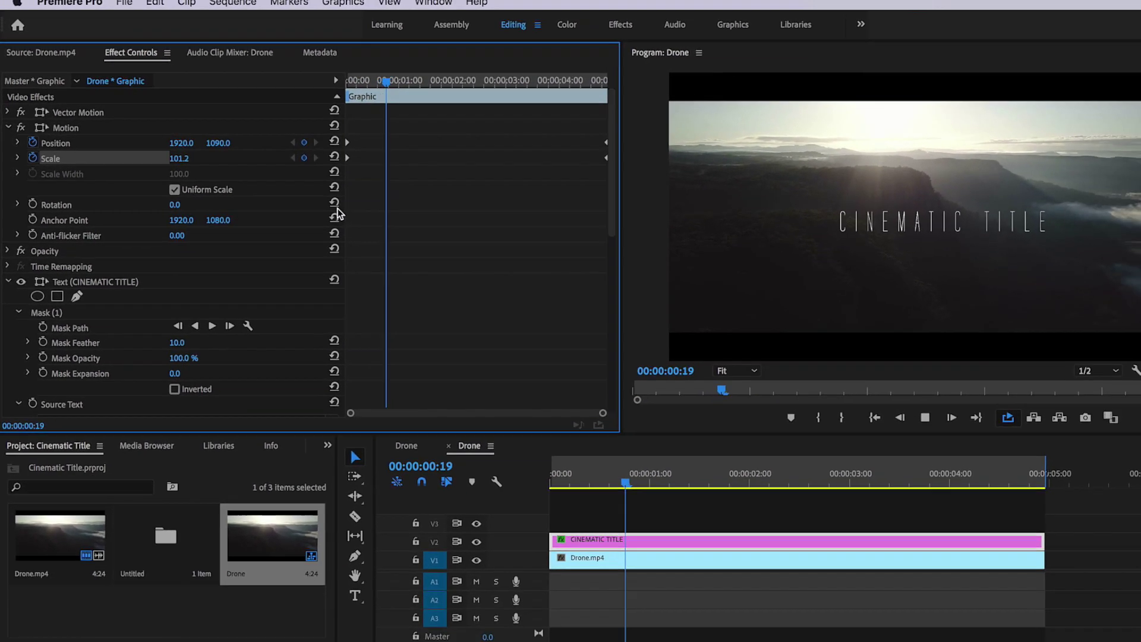